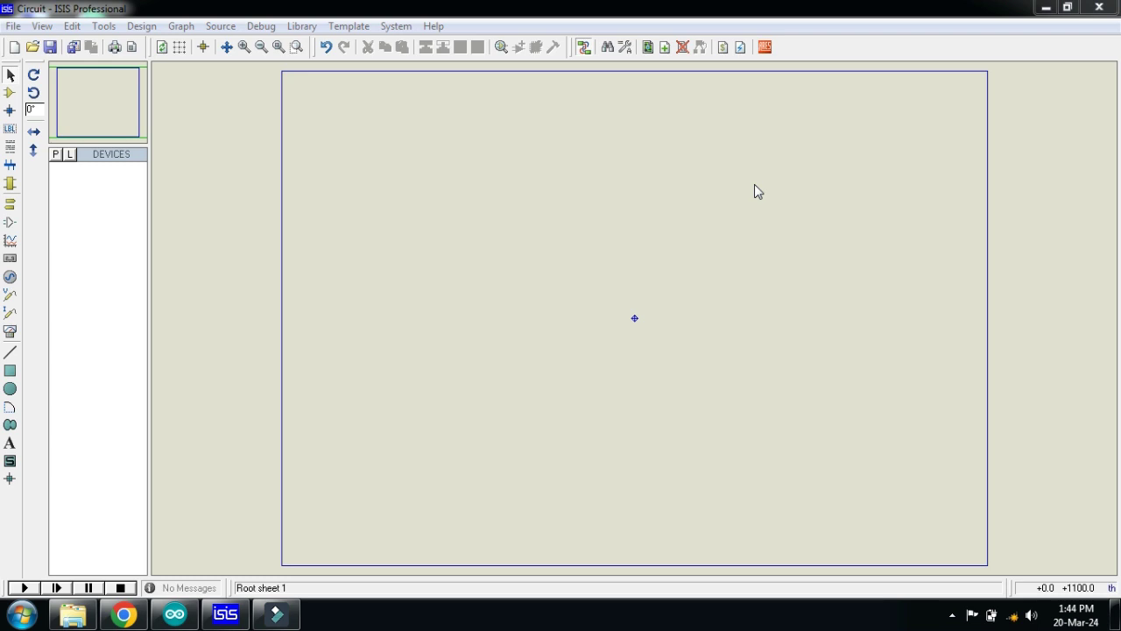
Add SIMULINO UNO from the ARDUINO category to the design's device list
left_click(9, 92)
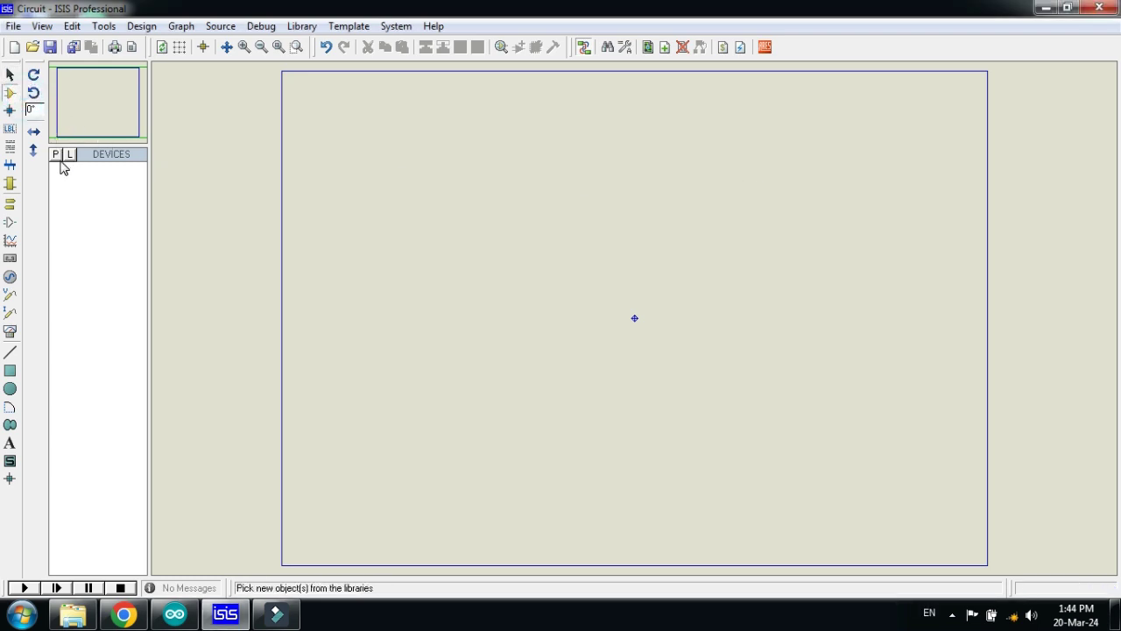
left_click(56, 154)
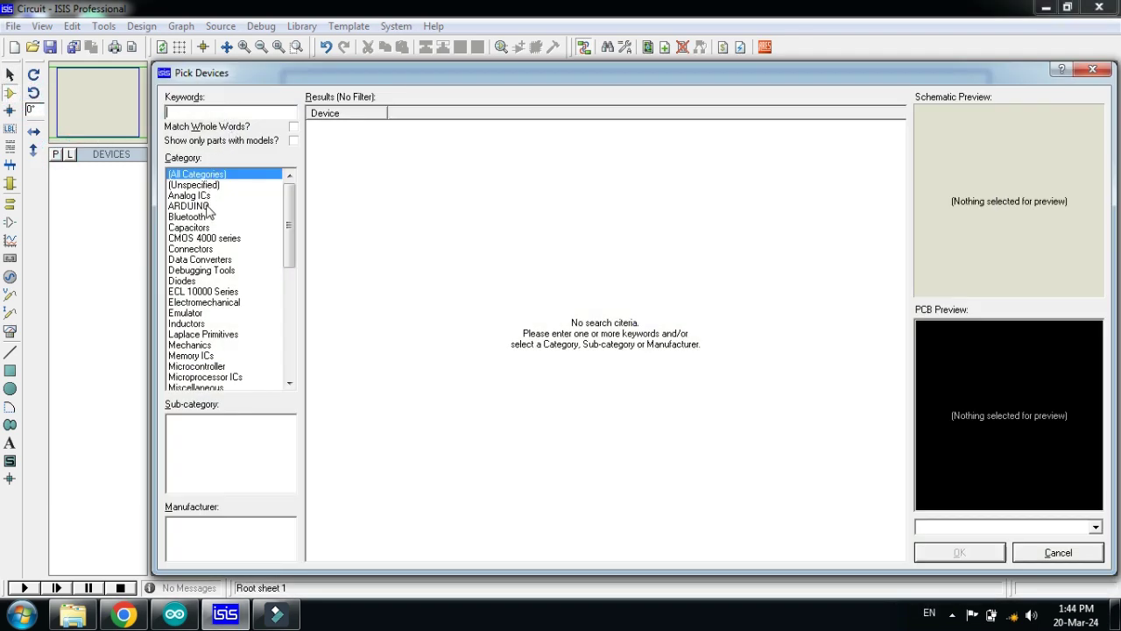
left_click(204, 207)
left_click(359, 163)
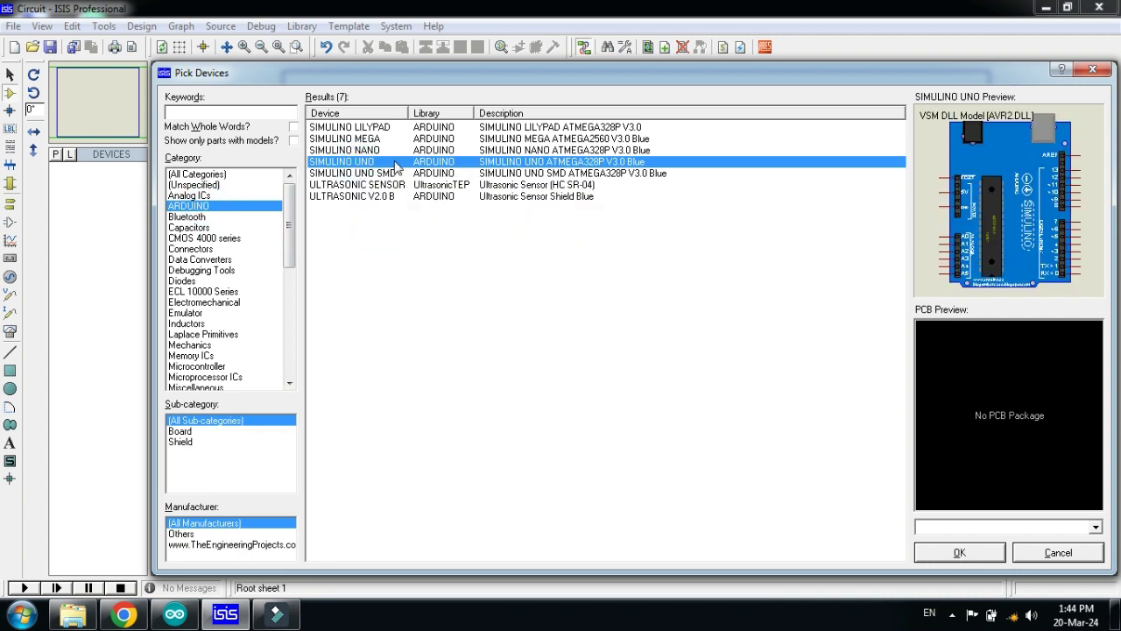
double_click(396, 166)
Search the library and add KEYPAD-PHONE to the device list
left_click(219, 112)
type("keupa")
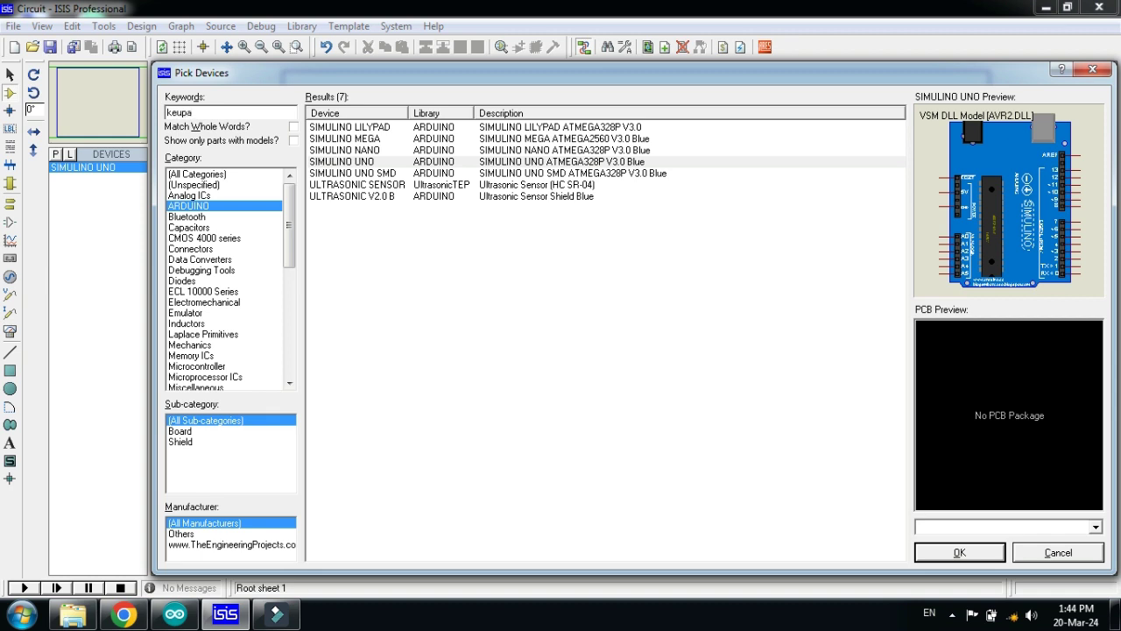
type("d")
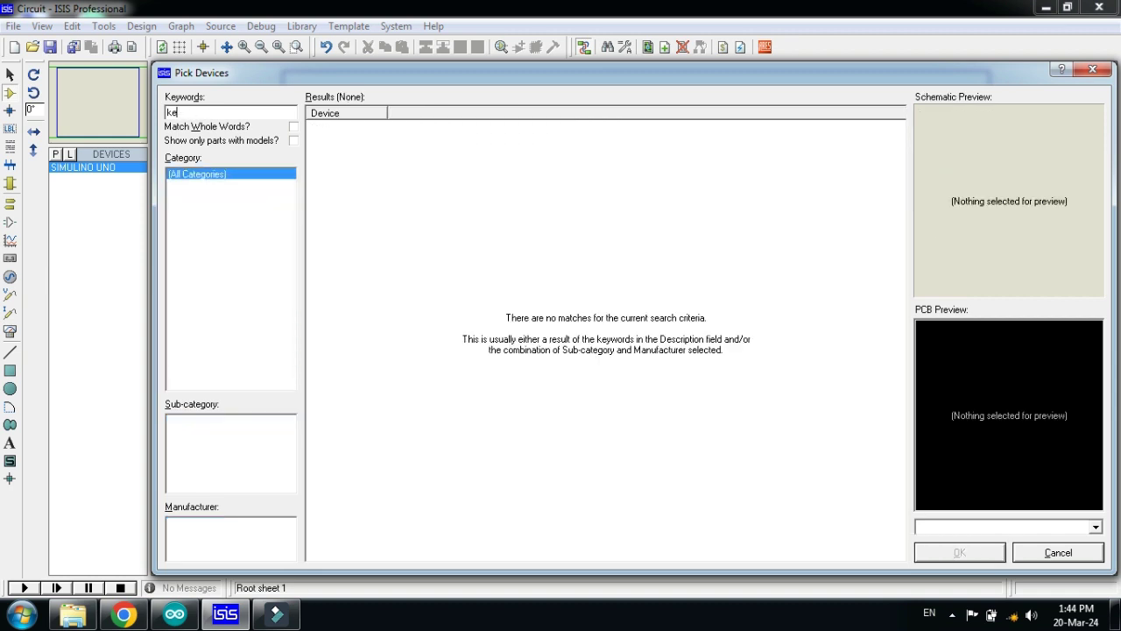
type("ypad")
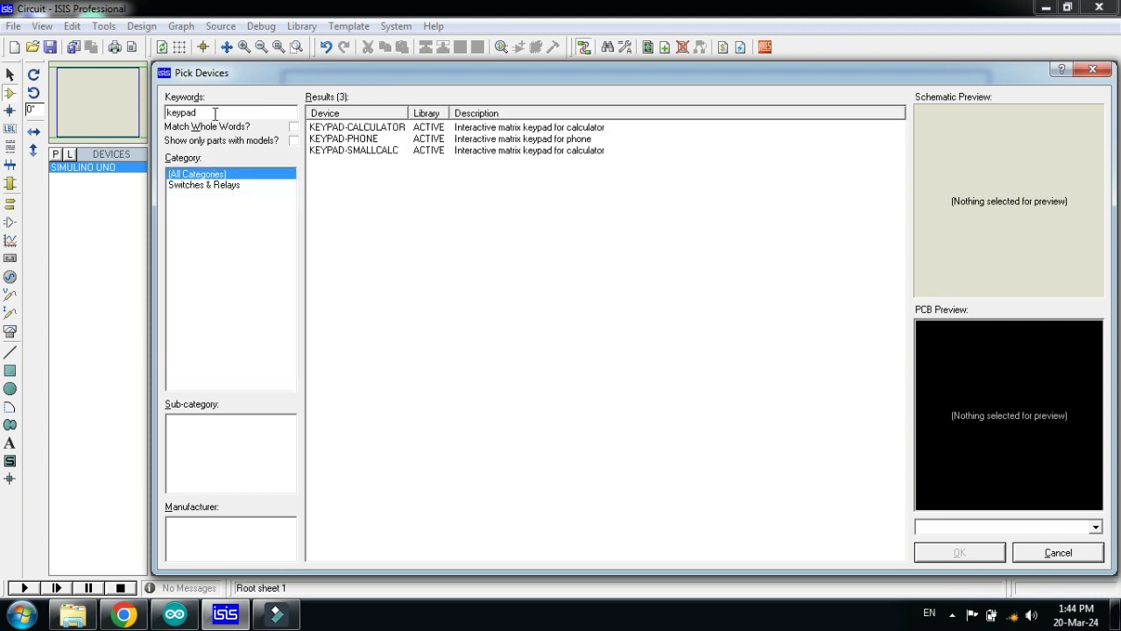
left_click(349, 140)
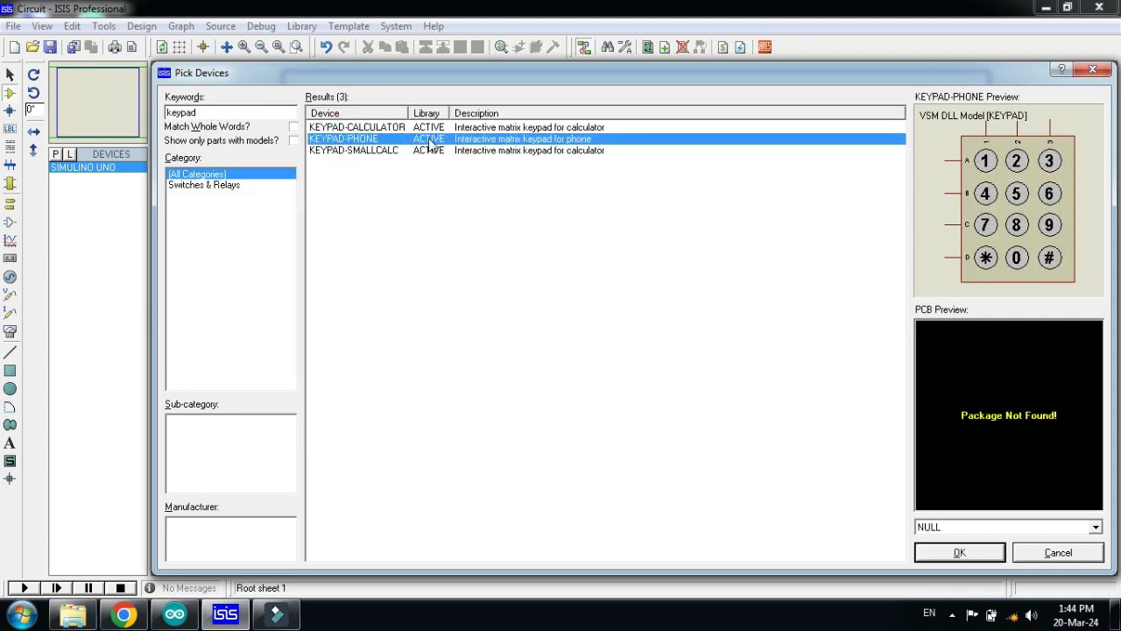
double_click(394, 144)
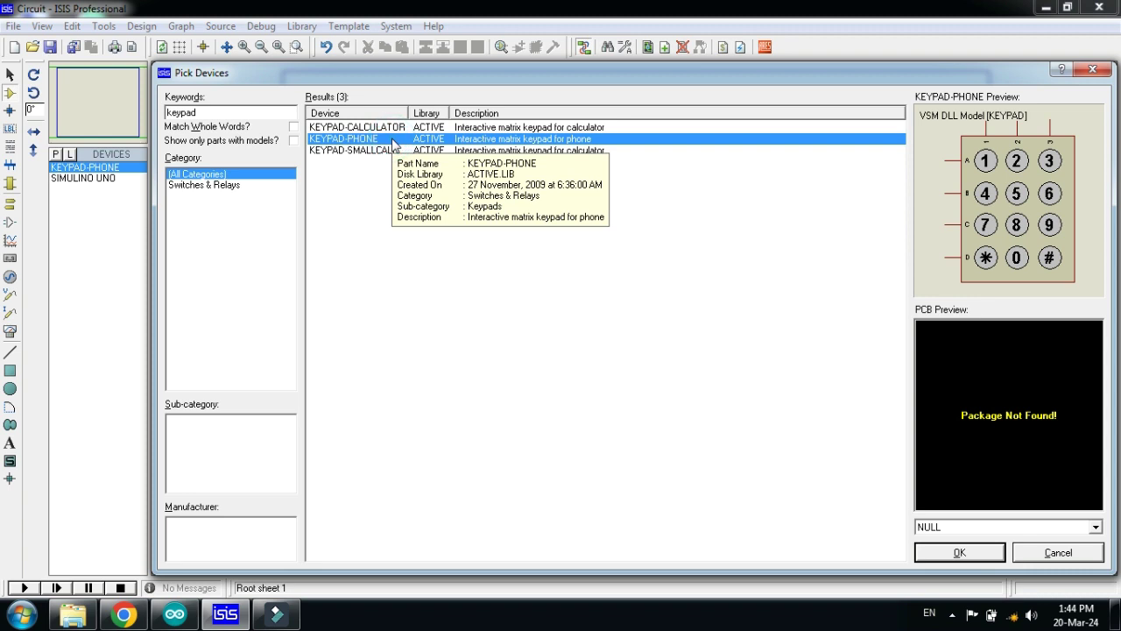
left_click(923, 552)
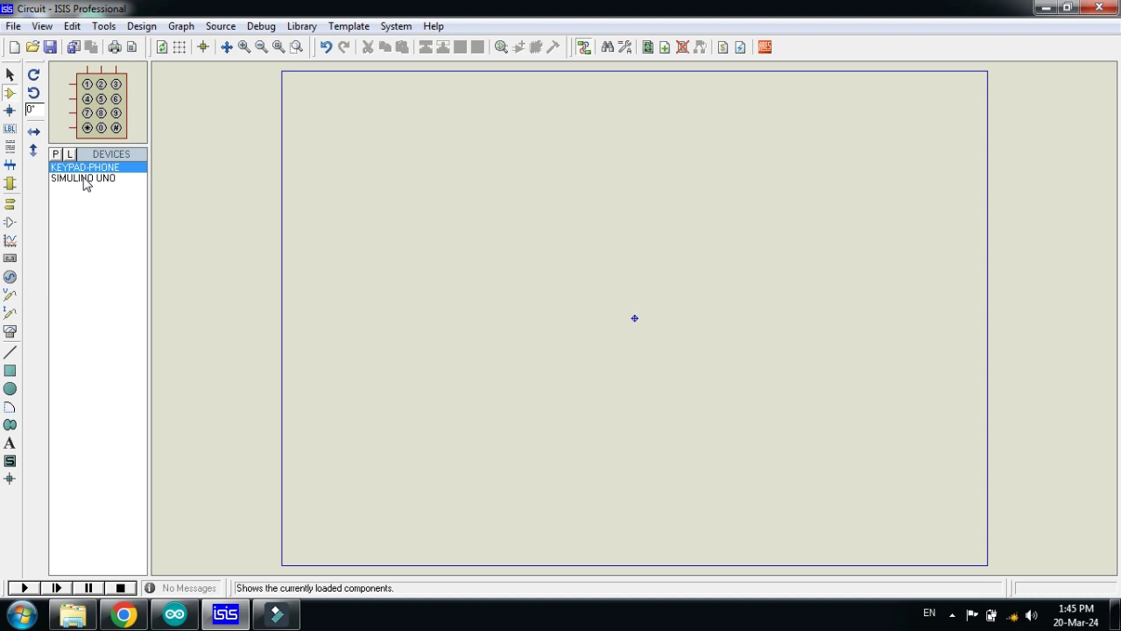
Place the SIMULINO UNO board near the sheet centre as SIM1
left_click(85, 178)
left_click(622, 221)
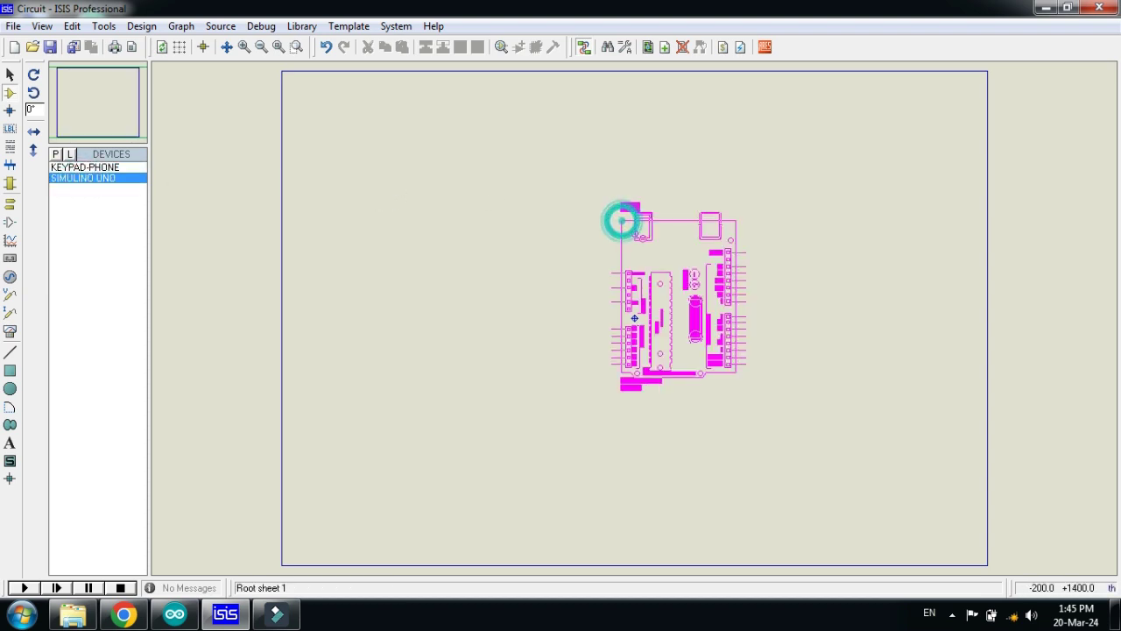
left_click(579, 225)
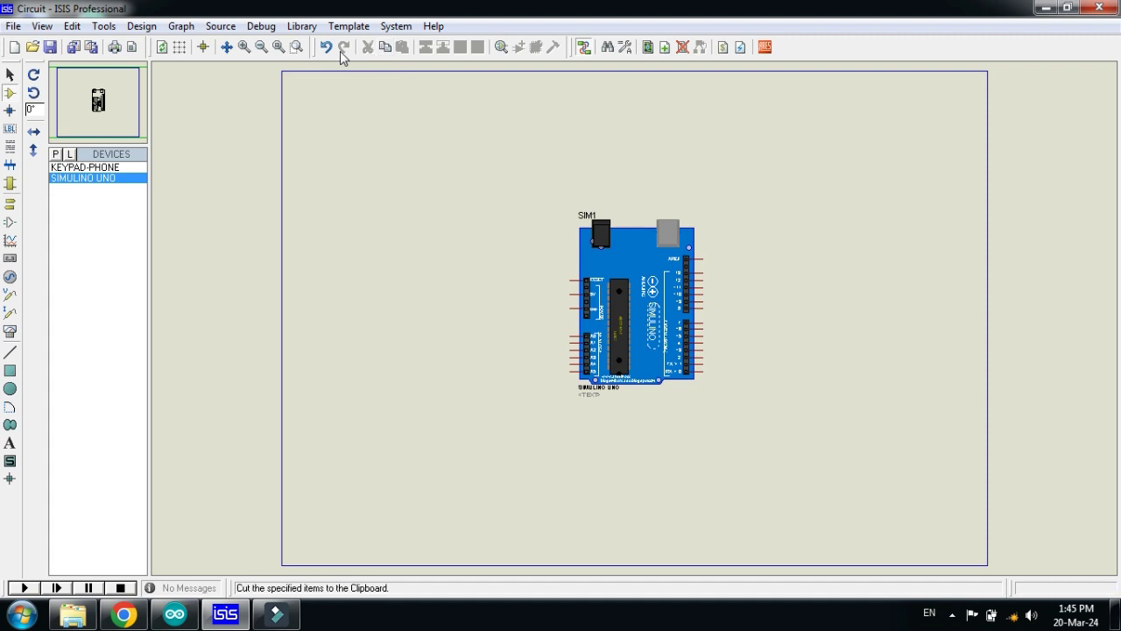
Zoom in on the board and start positioning KEYPAD-PHONE to its right
left_click(296, 46)
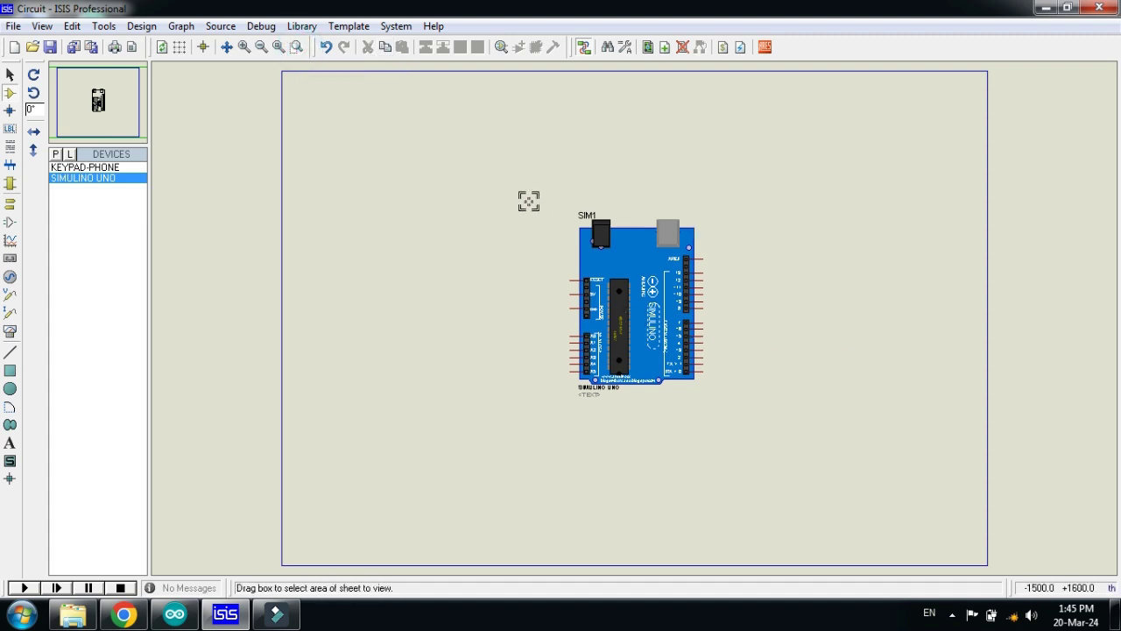
left_click_drag(528, 200, 867, 427)
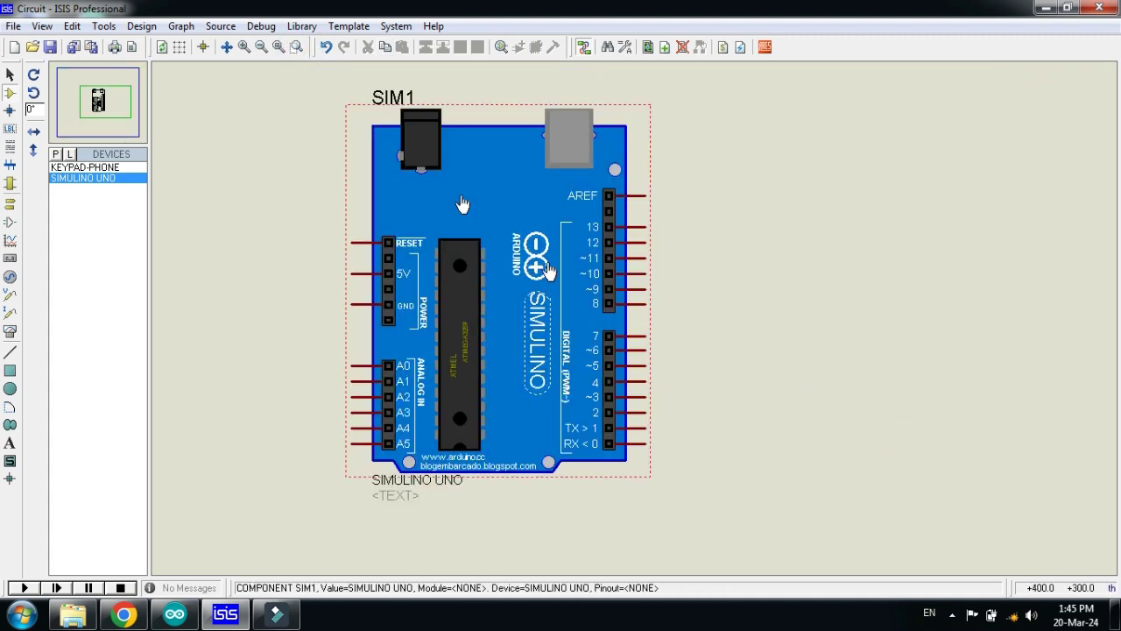
left_click(70, 168)
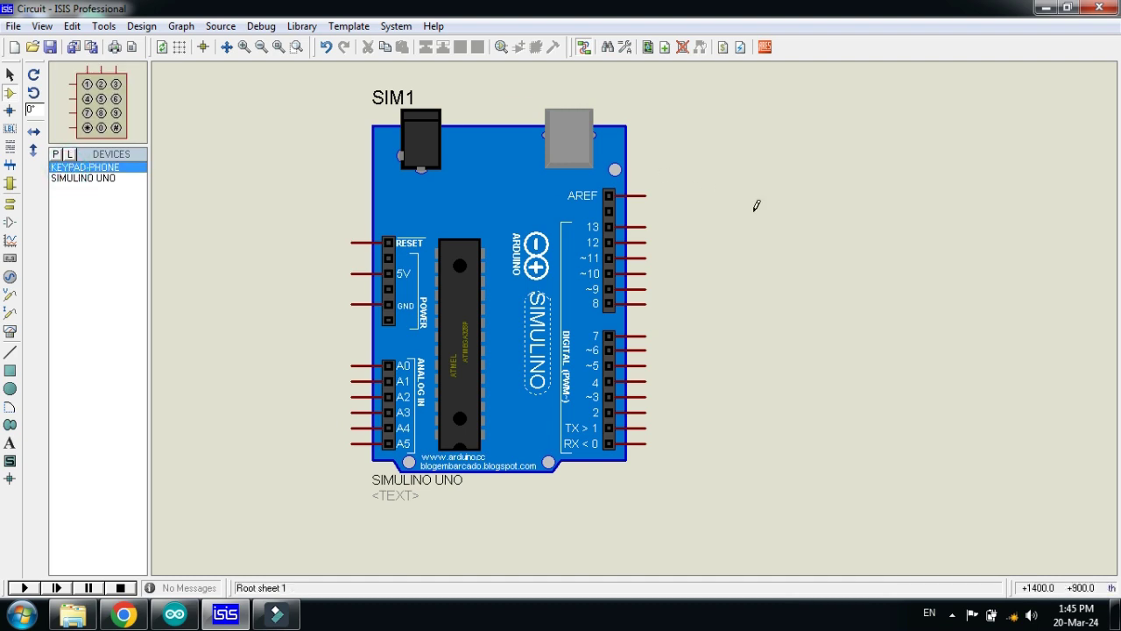
left_click(806, 258)
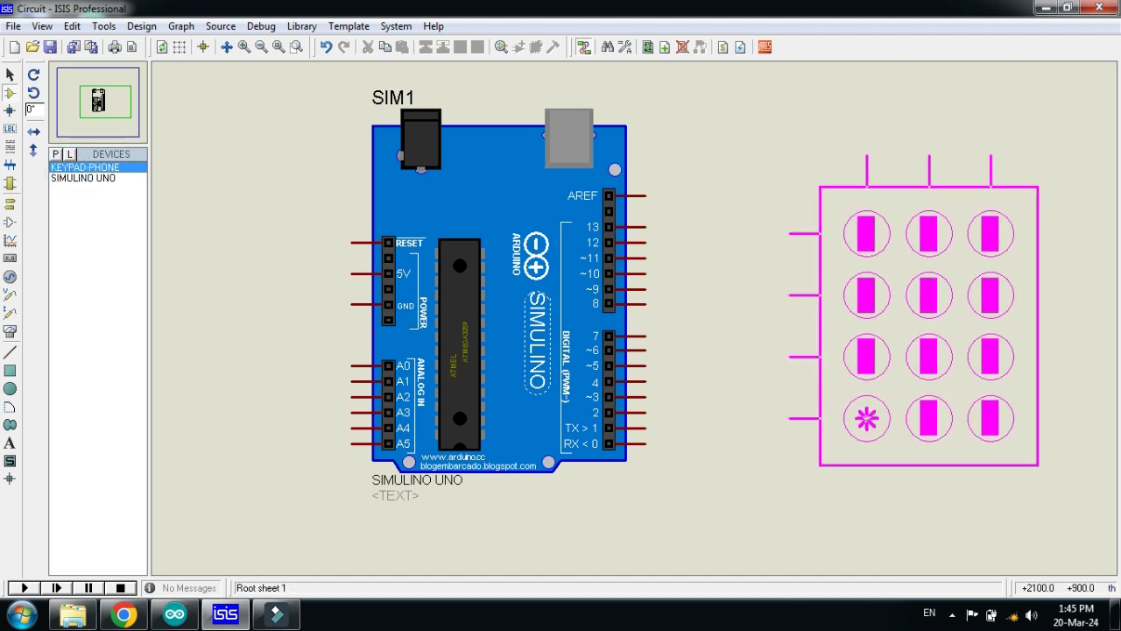
Place the keypad right of the board and wire rows A–D to pins 2–5
left_click(929, 326)
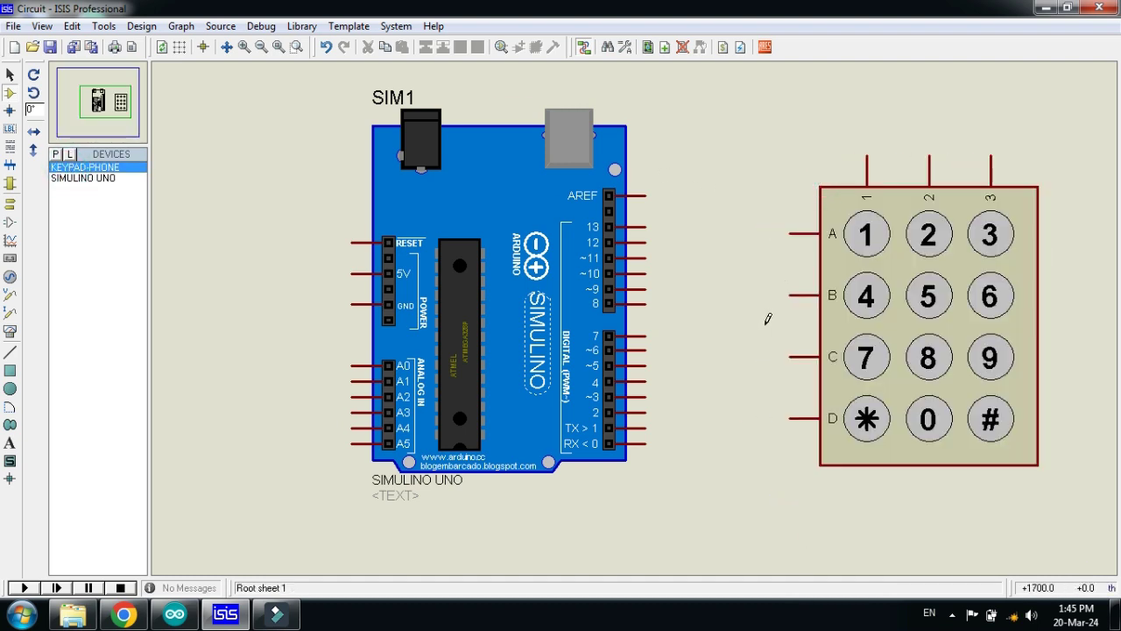
left_click(646, 412)
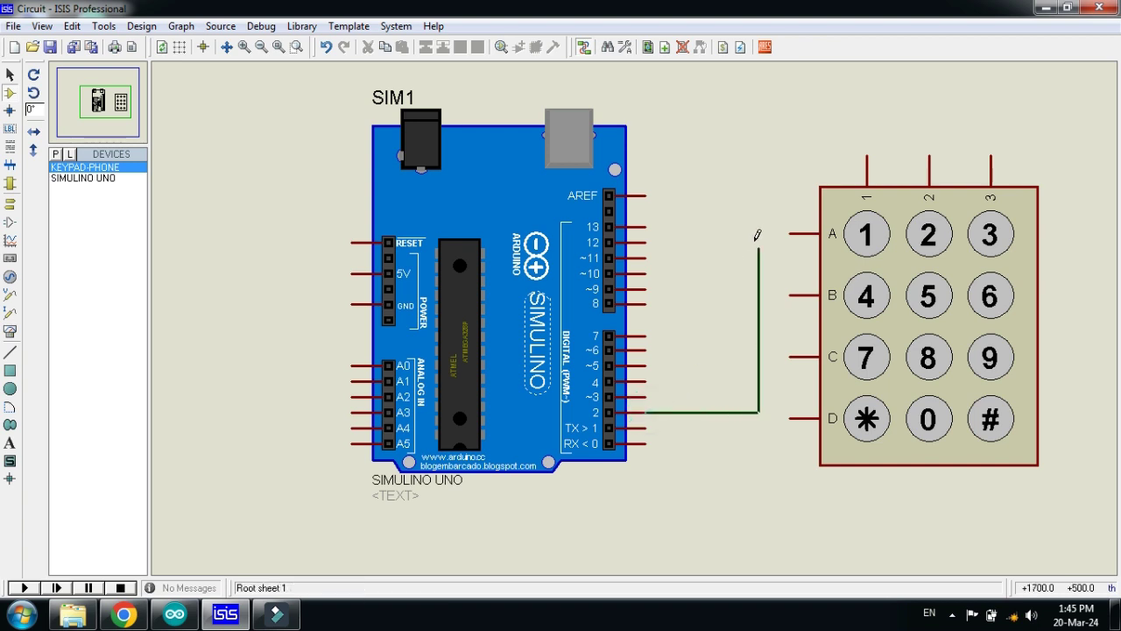
left_click(792, 234)
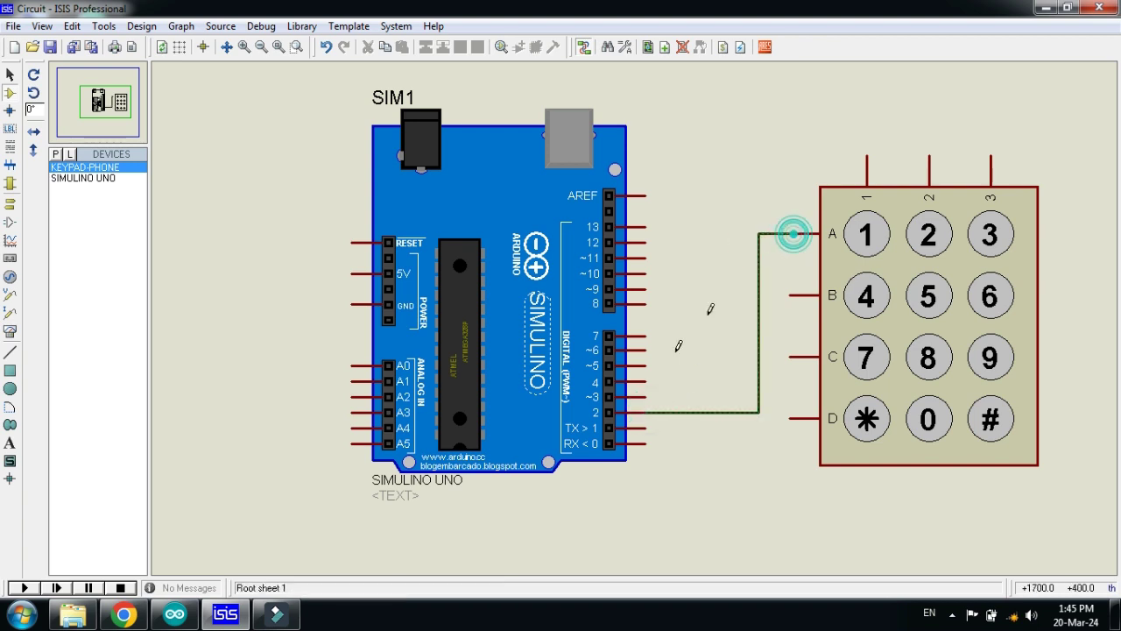
left_click(645, 397)
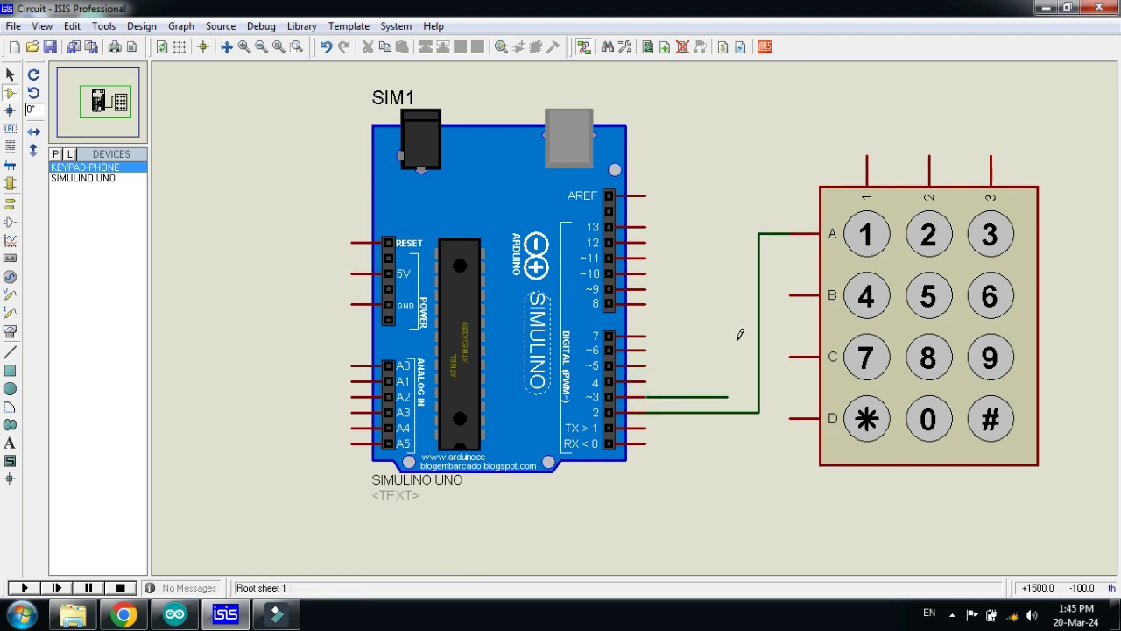
left_click(791, 295)
left_click(646, 381)
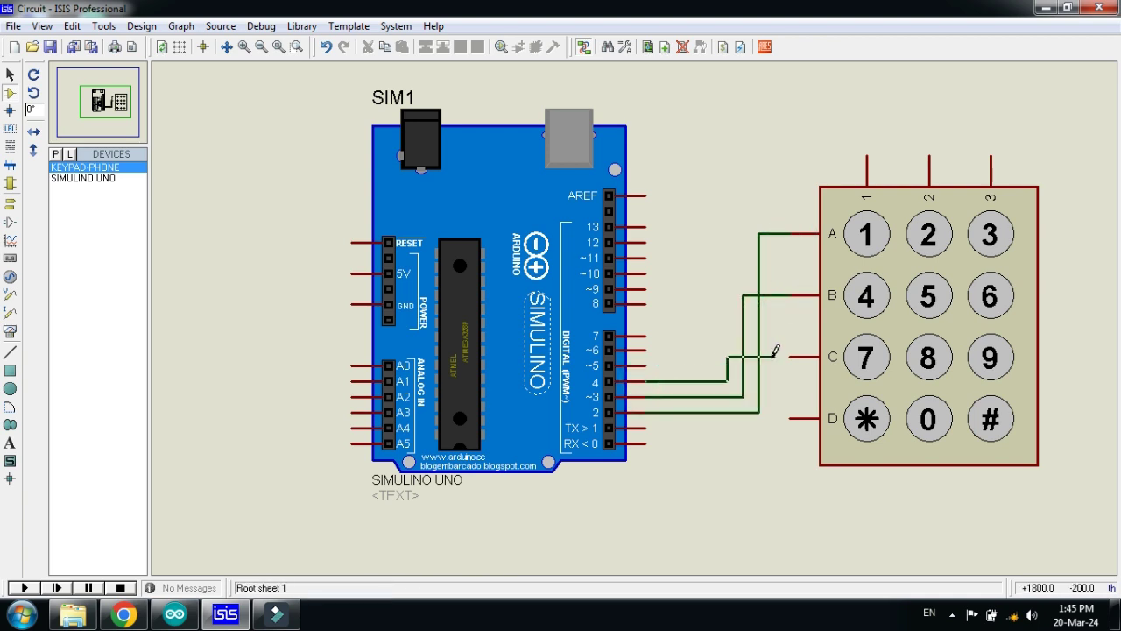
left_click(789, 356)
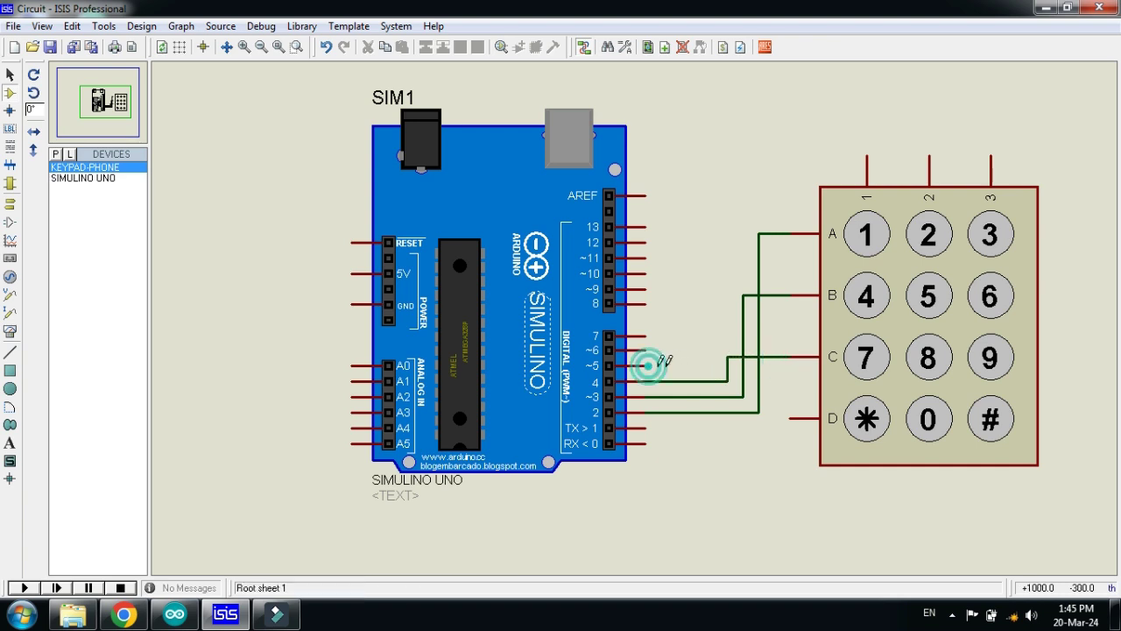
left_click(648, 366)
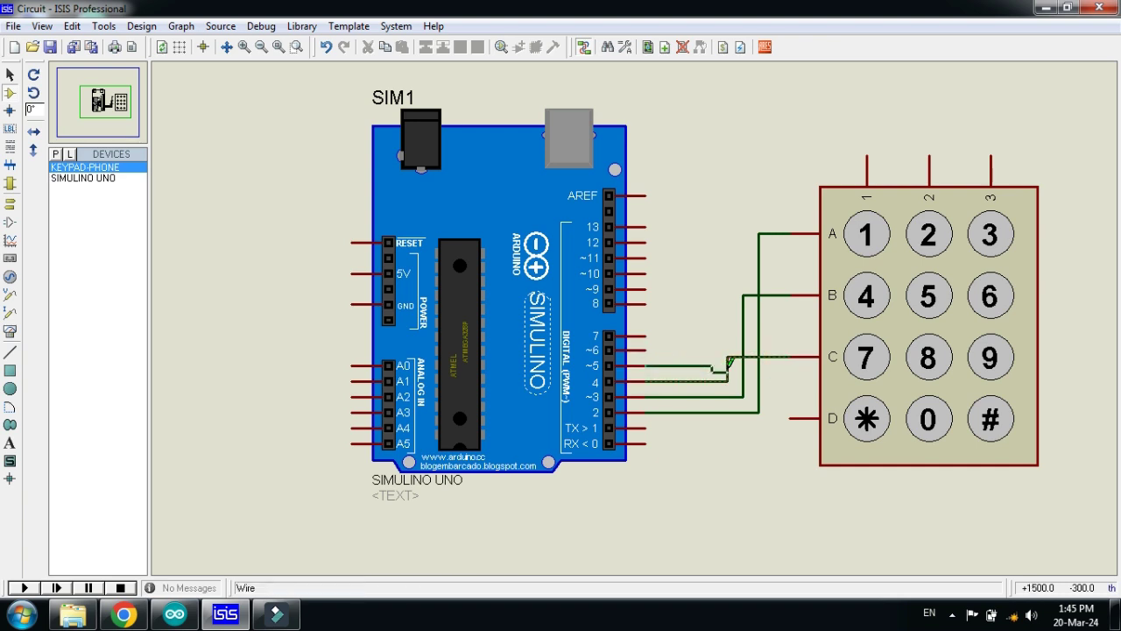
left_click(787, 418)
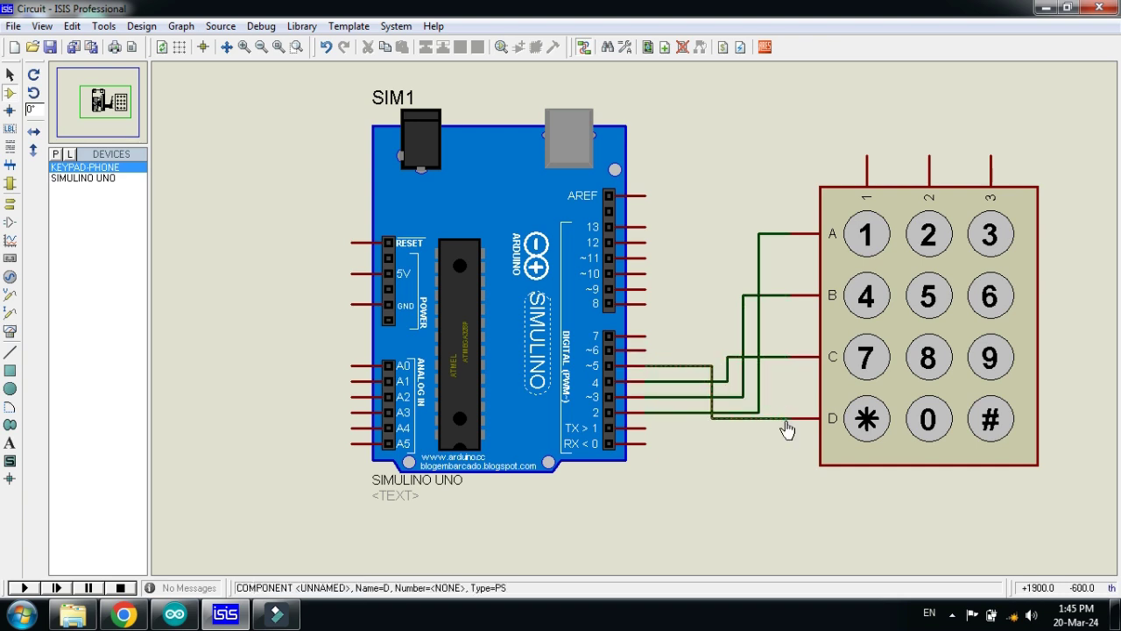
Wire keypad column 1 to pin 9, column 2 to pin 8, column 3 to pin 7
left_click(867, 155)
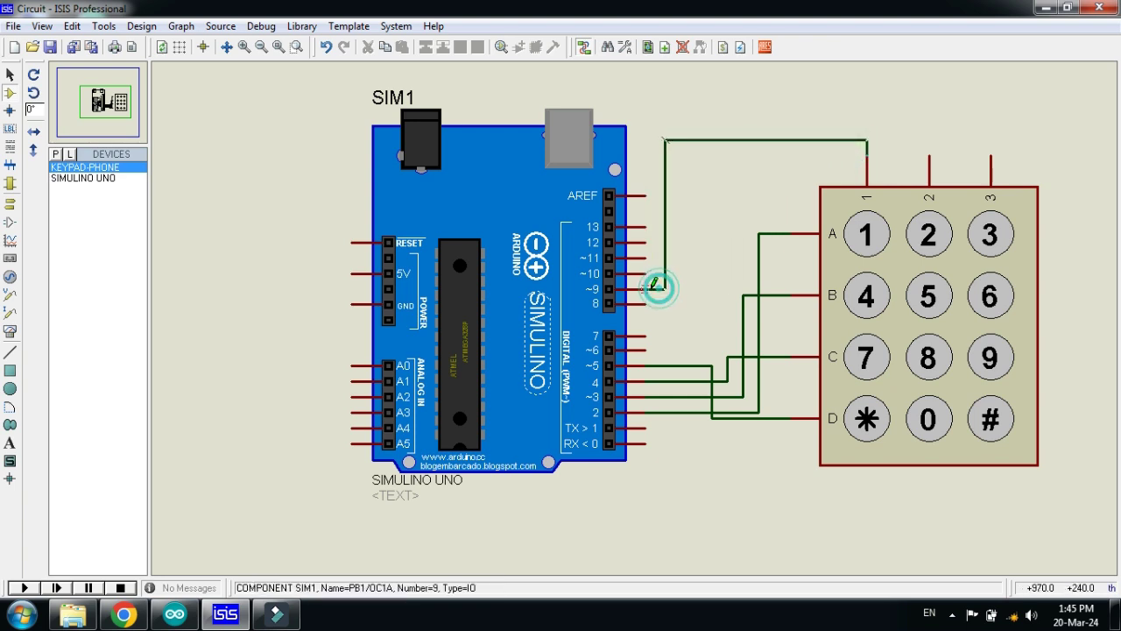
left_click(650, 289)
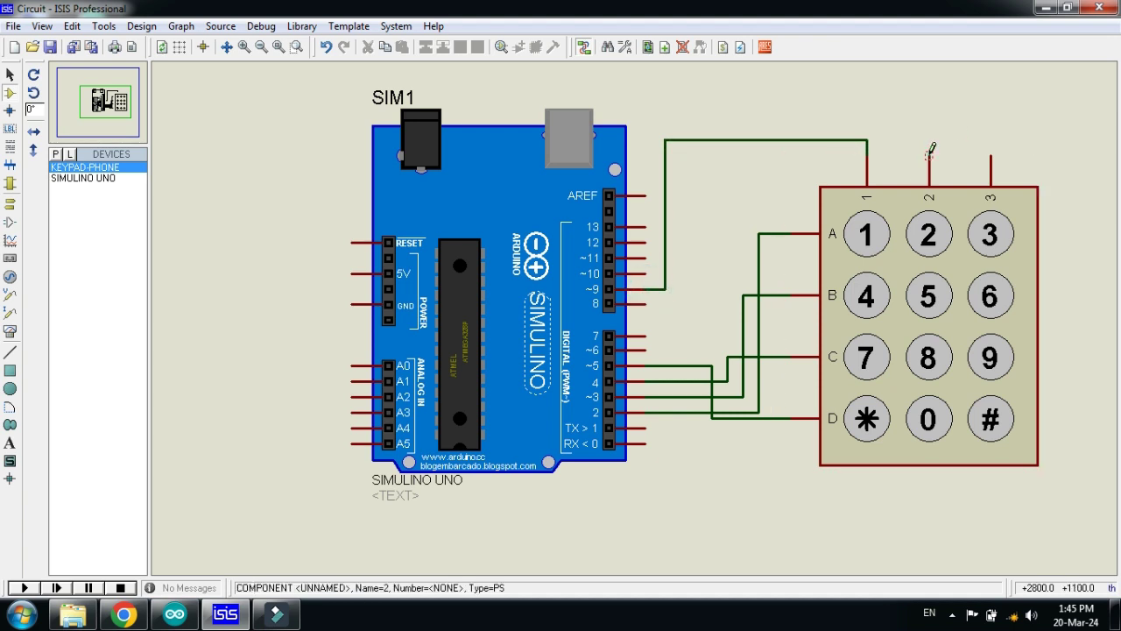
left_click(928, 156)
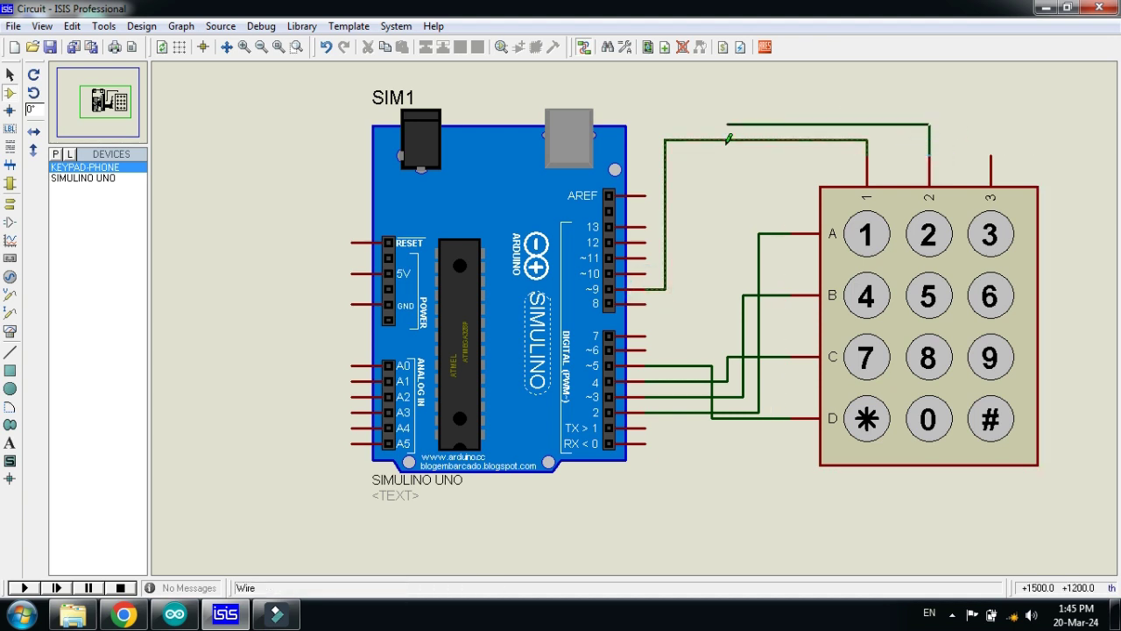
left_click(647, 304)
left_click(990, 158)
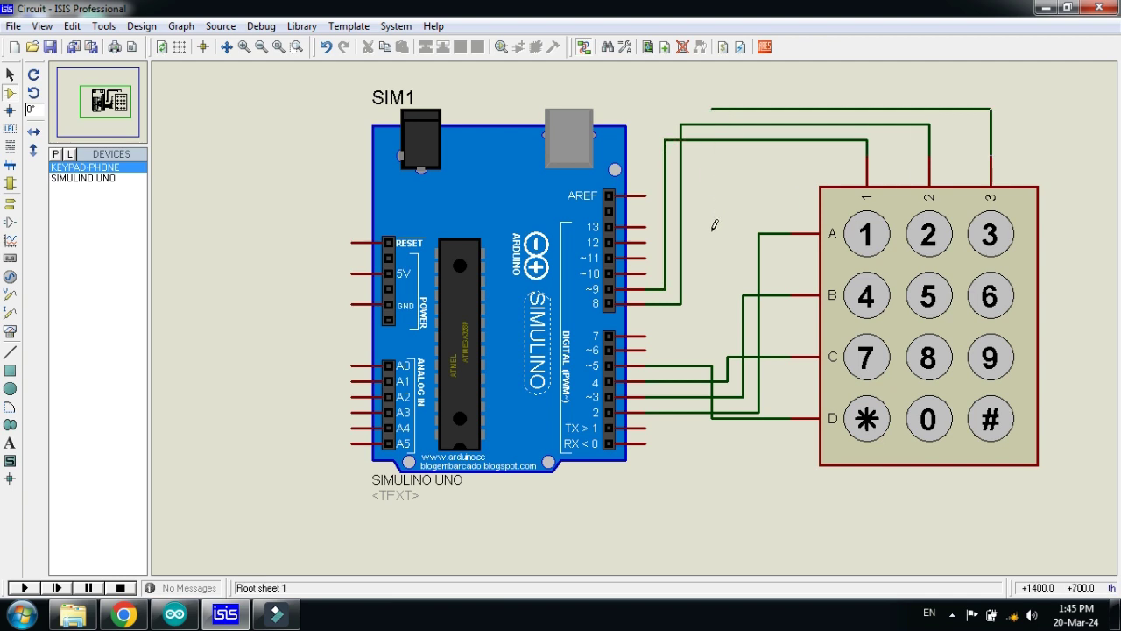
left_click(647, 336)
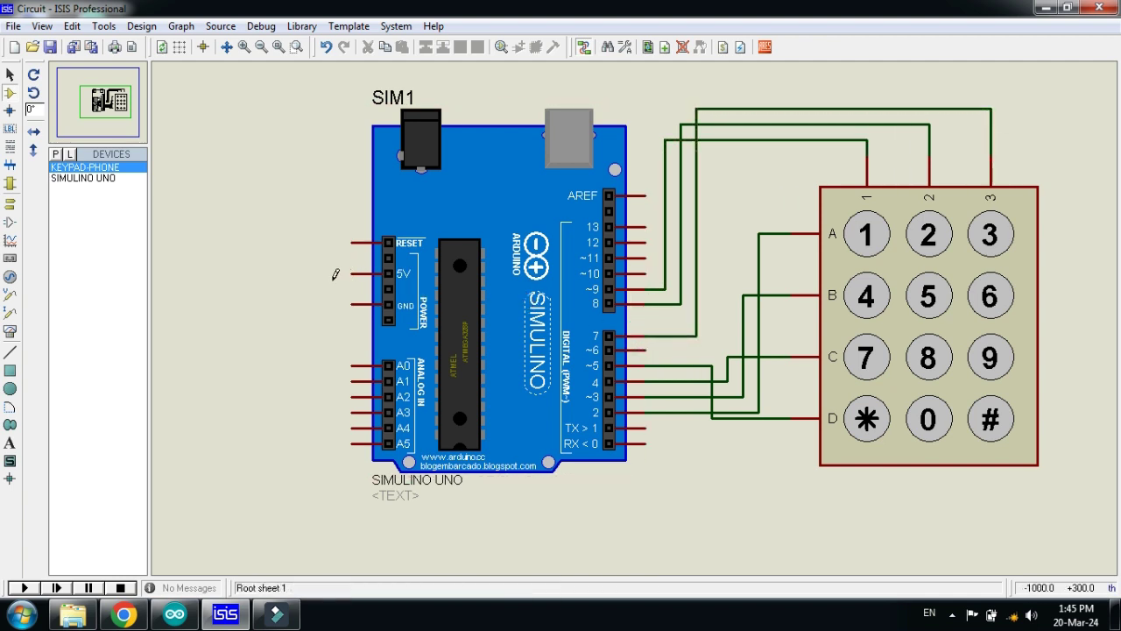
Place a power terminal and wire it to the Simulino 5V pin
left_click(10, 203)
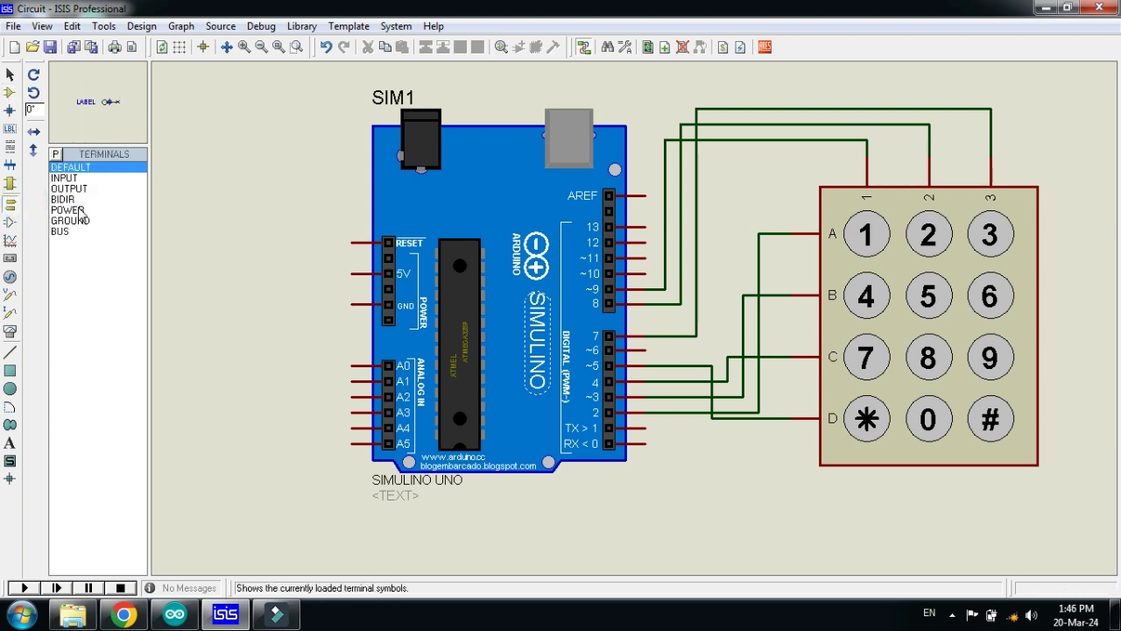
left_click(78, 210)
left_click(322, 250)
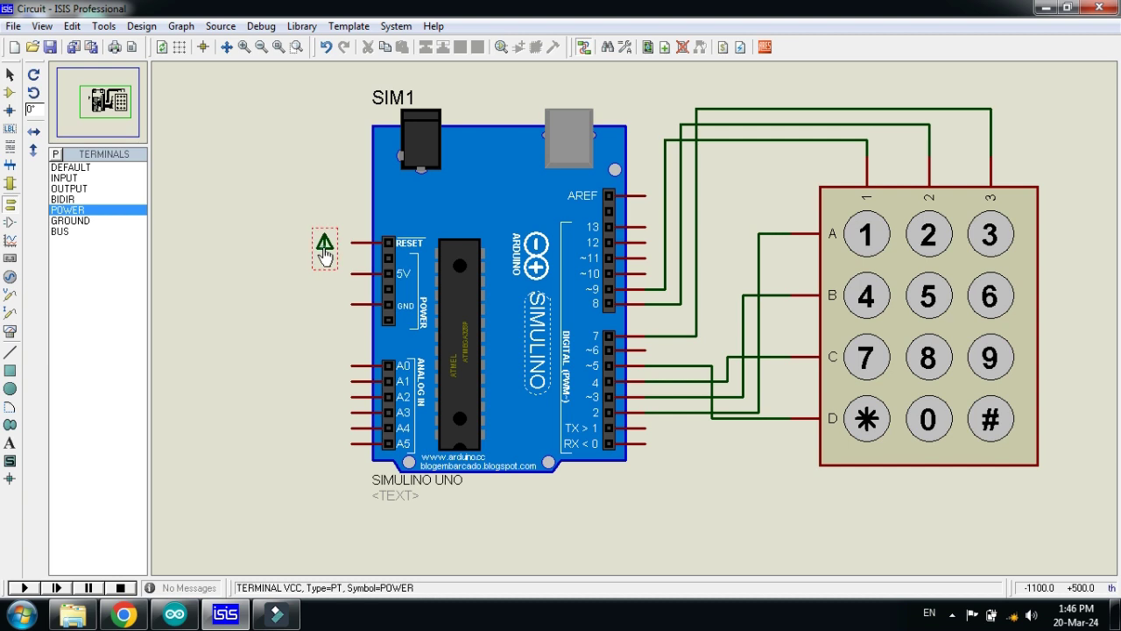
left_click(324, 256)
left_click(352, 273)
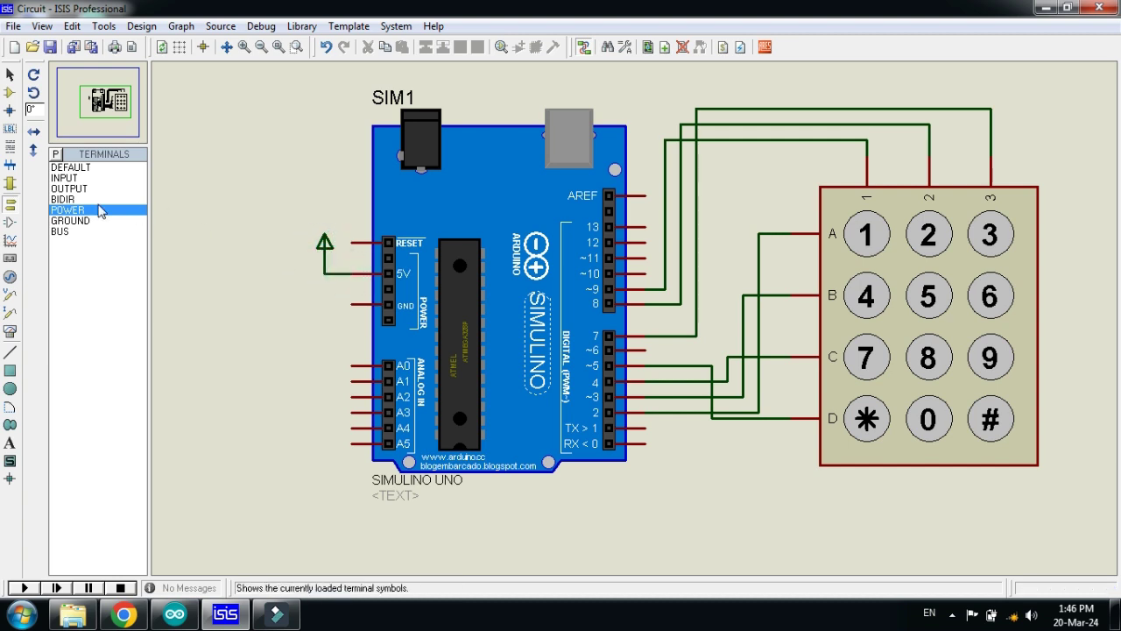
Place a ground terminal below the board and wire it to the GND pin
left_click(75, 221)
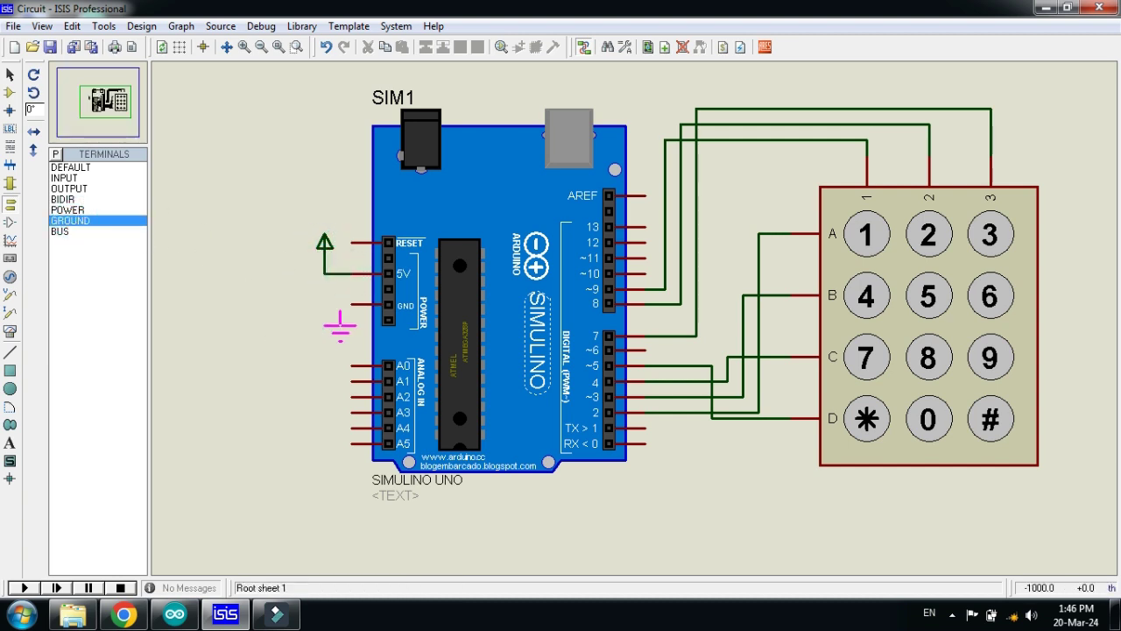
left_click(326, 319)
left_click(326, 298)
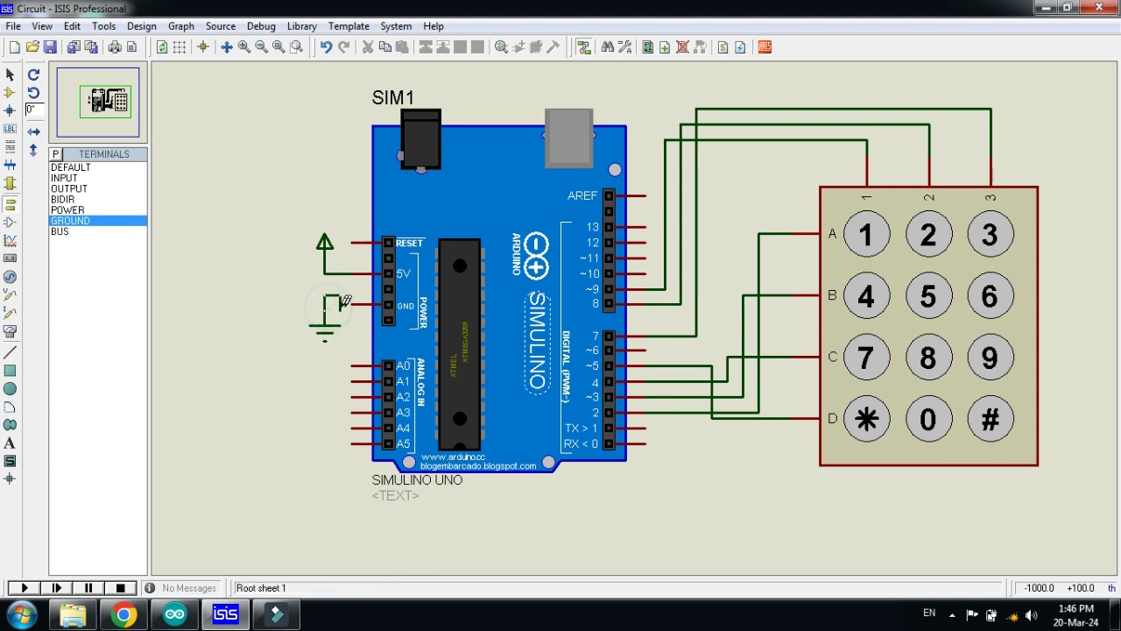
left_click(351, 305)
Place a virtual terminal instrument below the Simulino board
left_click(11, 334)
left_click(92, 200)
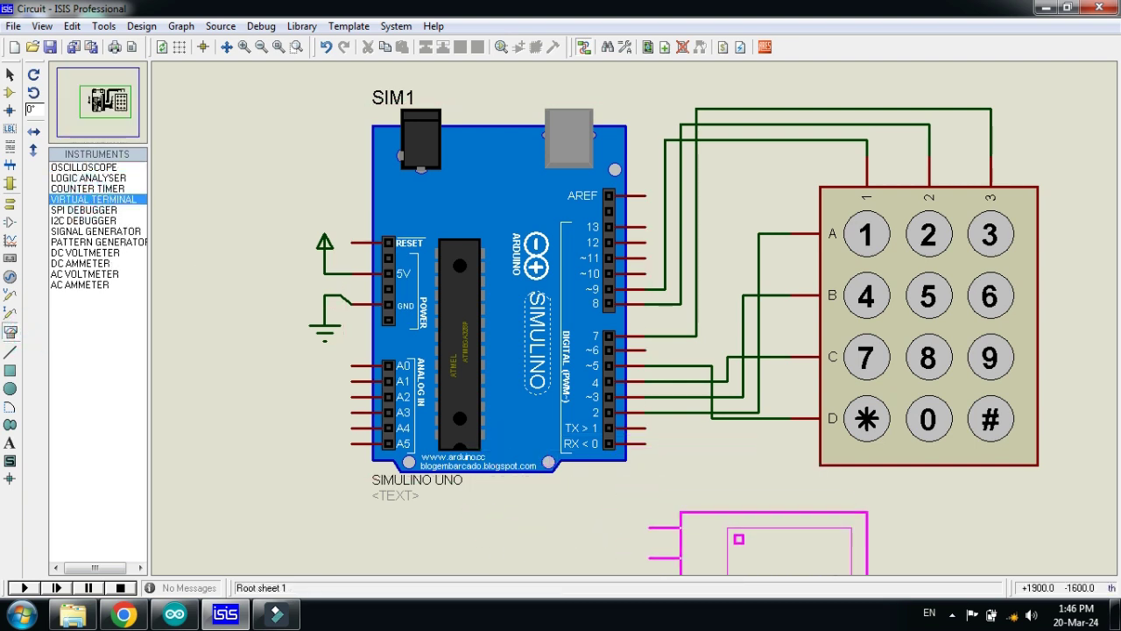
left_click(827, 576)
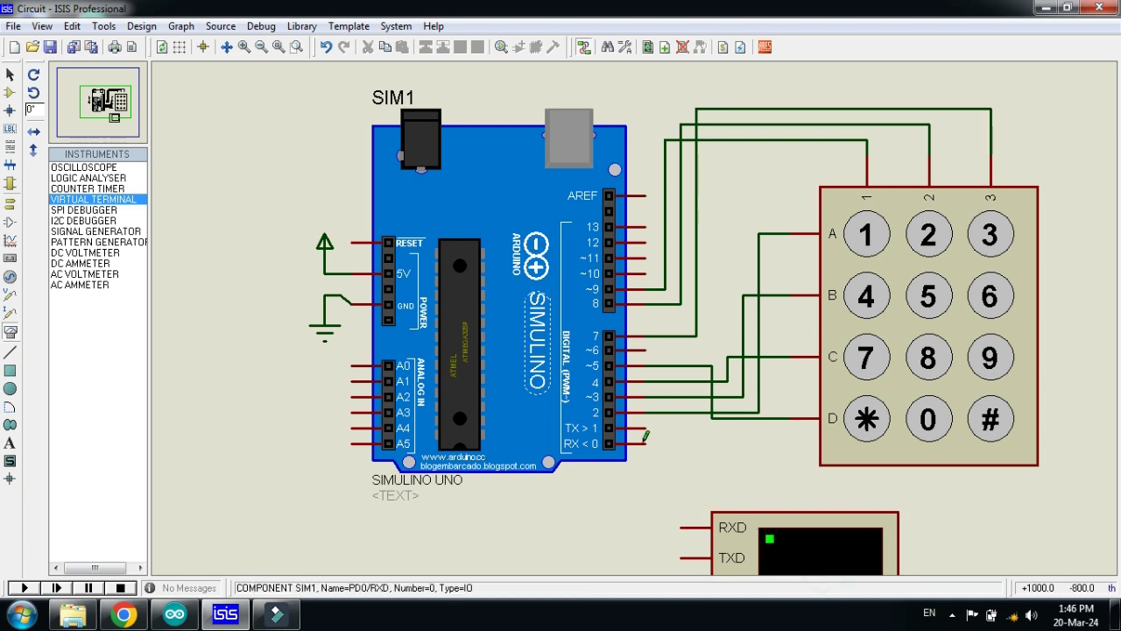
Wire Simulino TX to the terminal's RXD and RX to its TXD, then frame the circuit
left_click(675, 434)
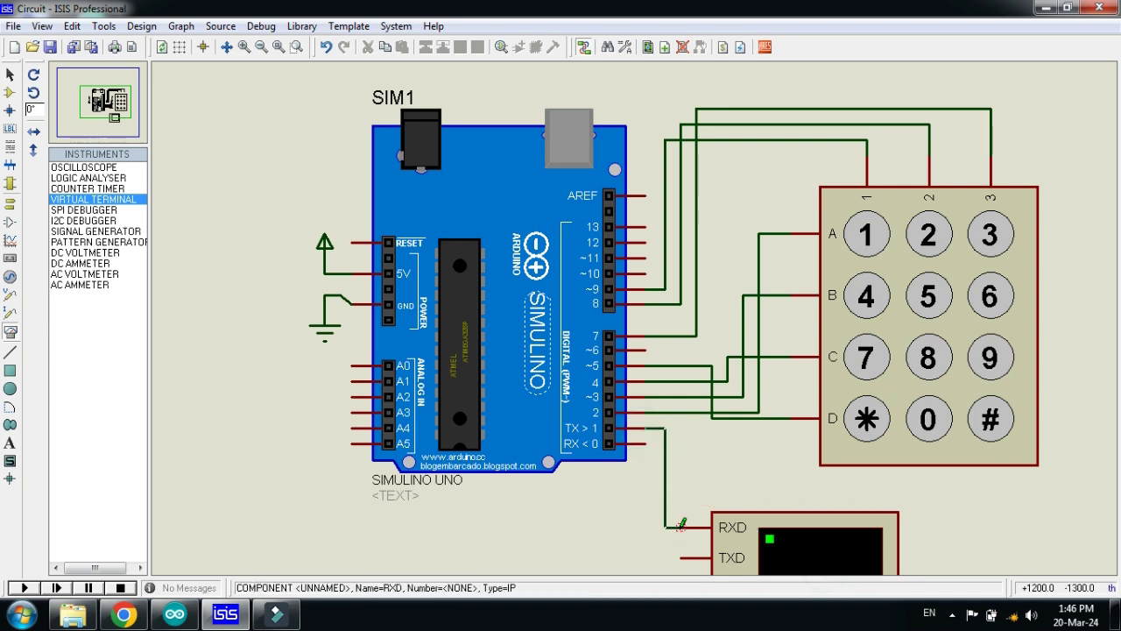
left_click(681, 527)
left_click(642, 444)
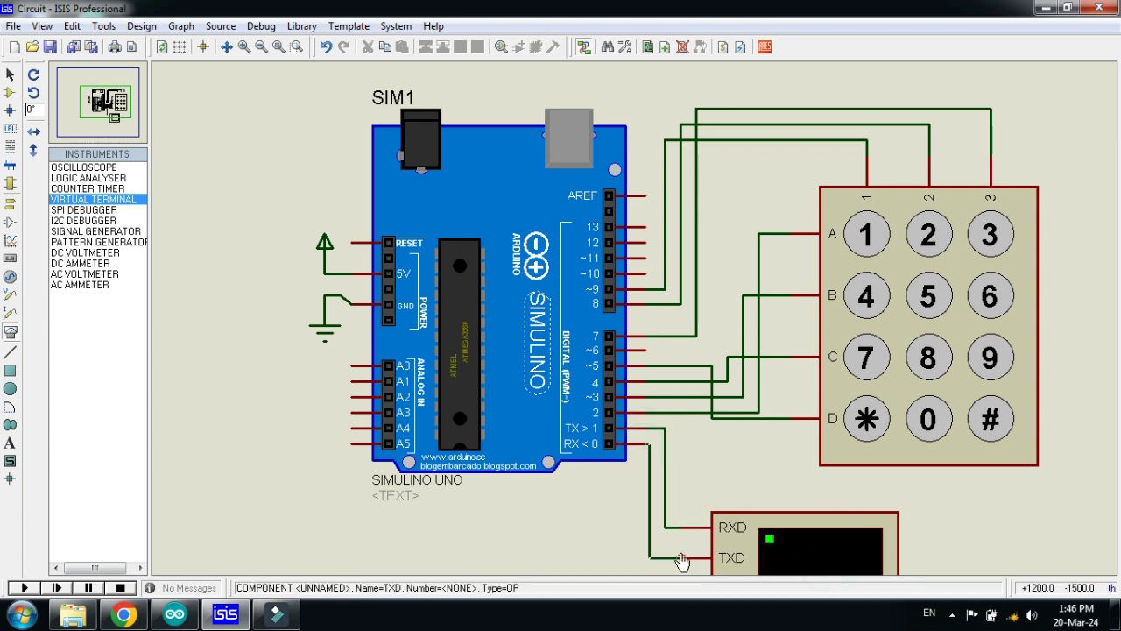
left_click(681, 557)
scroll(508, 340, "down", 1)
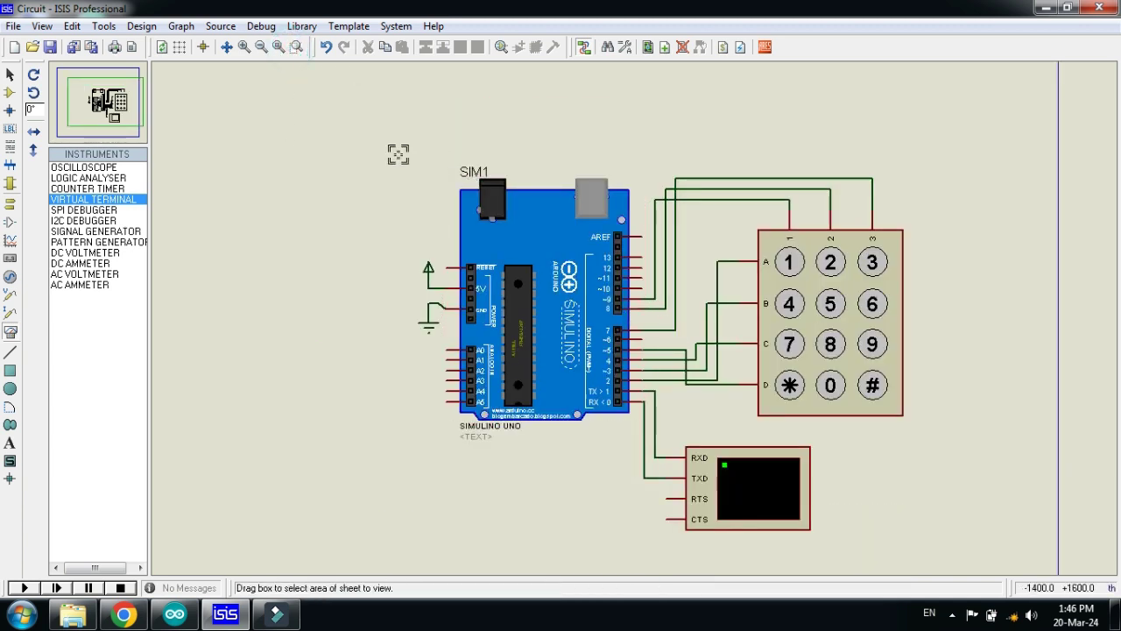
mouse_move(397, 159)
left_mouse_down()
mouse_move(866, 486)
mouse_move(917, 540)
left_mouse_up()
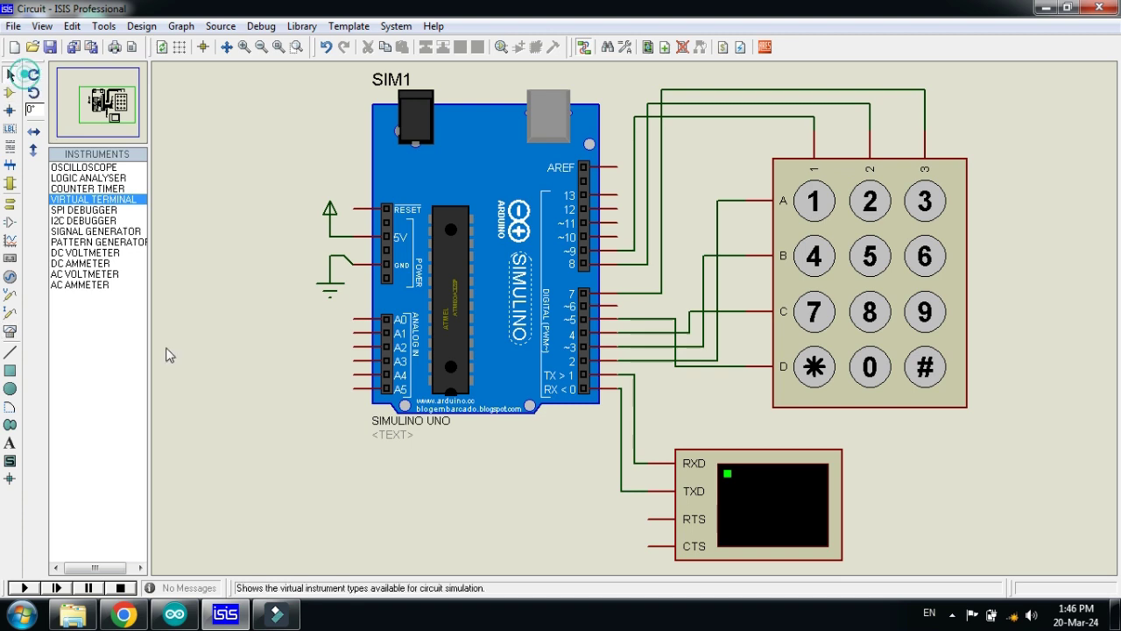
left_click(174, 615)
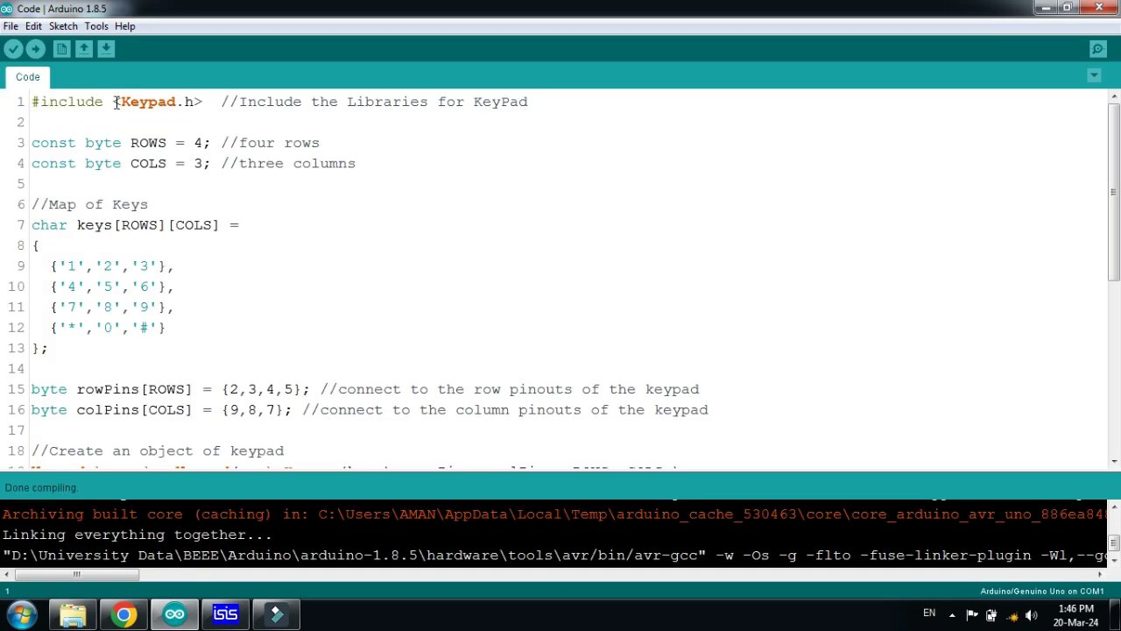
left_click_drag(118, 102, 194, 102)
left_click(194, 102)
left_click_drag(123, 101, 203, 101)
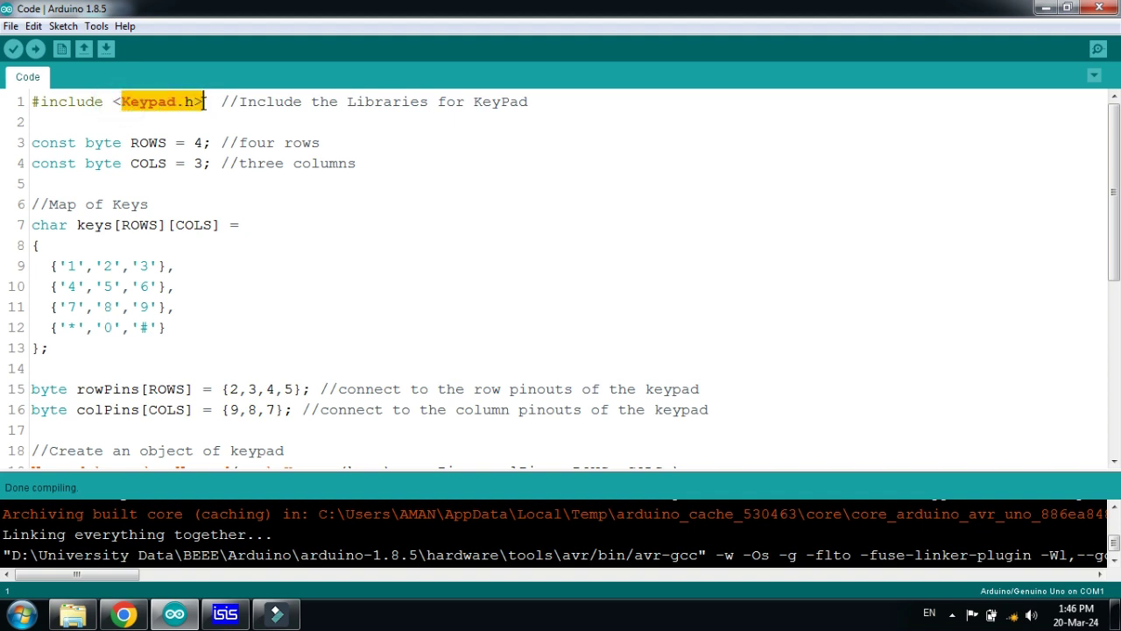
left_click(223, 102)
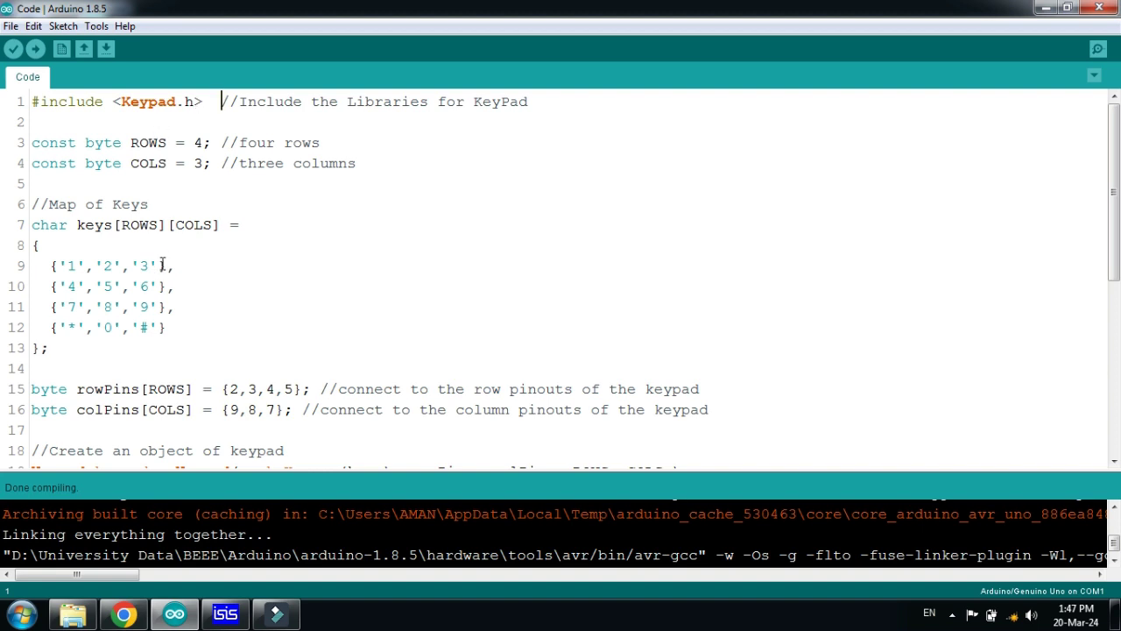
Restore down the Arduino IDE window and move it up over the ISIS schematic
left_click_drag(46, 237, 190, 333)
left_click(188, 327)
left_click(1067, 7)
left_click_drag(553, 82, 544, 39)
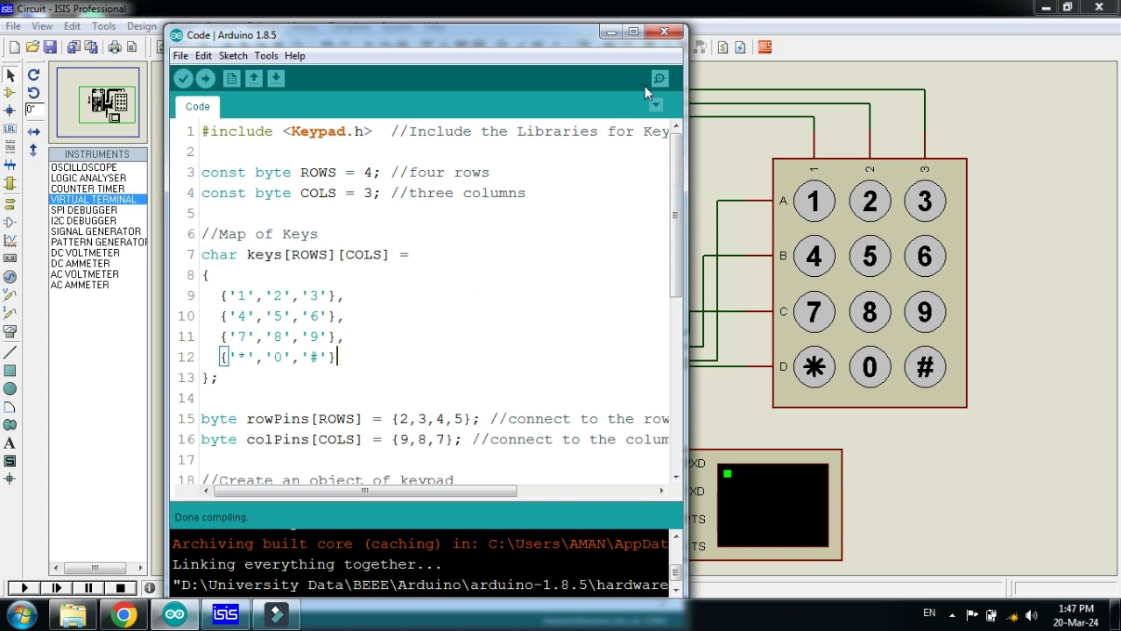
Recompile the keypad sketch and select the generated Code.ino.hex path in the output
left_click(633, 31)
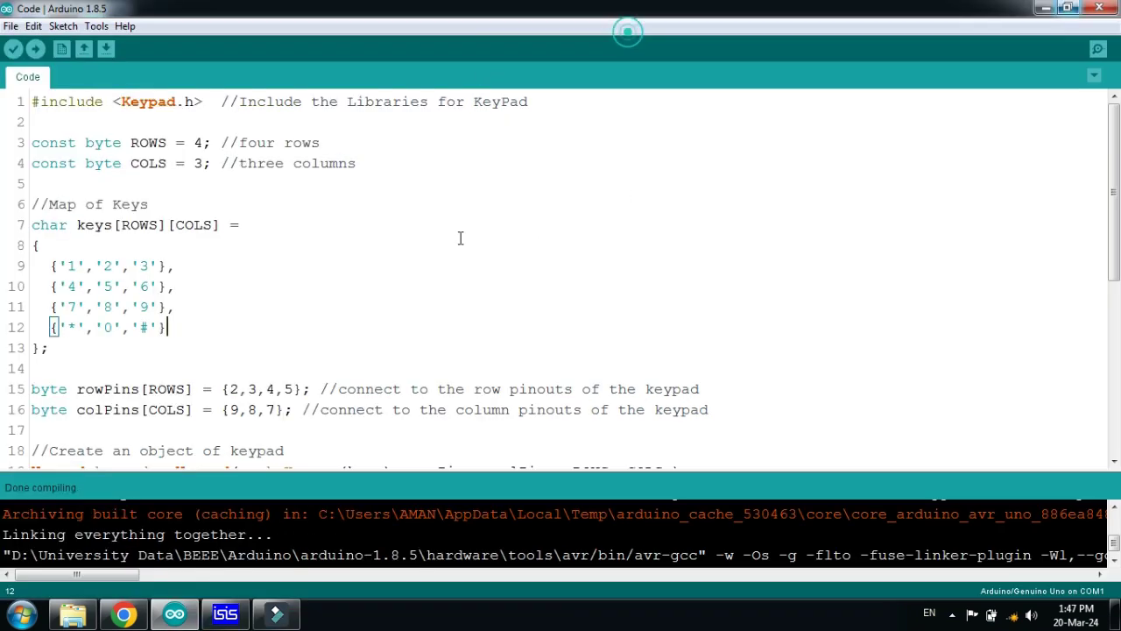
left_click(13, 49)
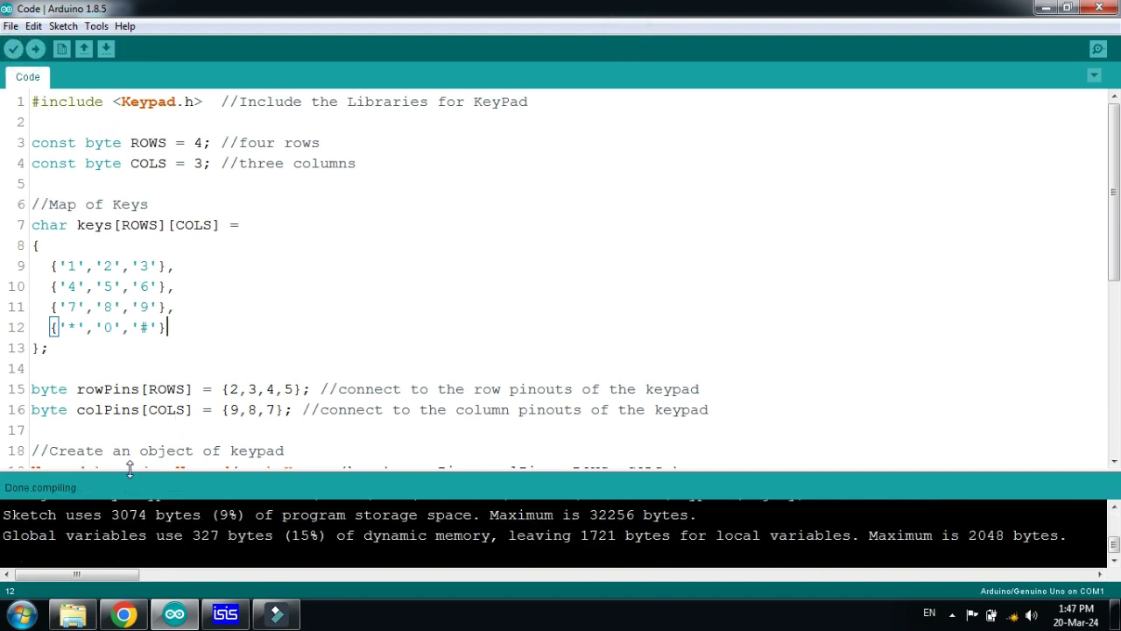
left_click_drag(129, 475, 144, 357)
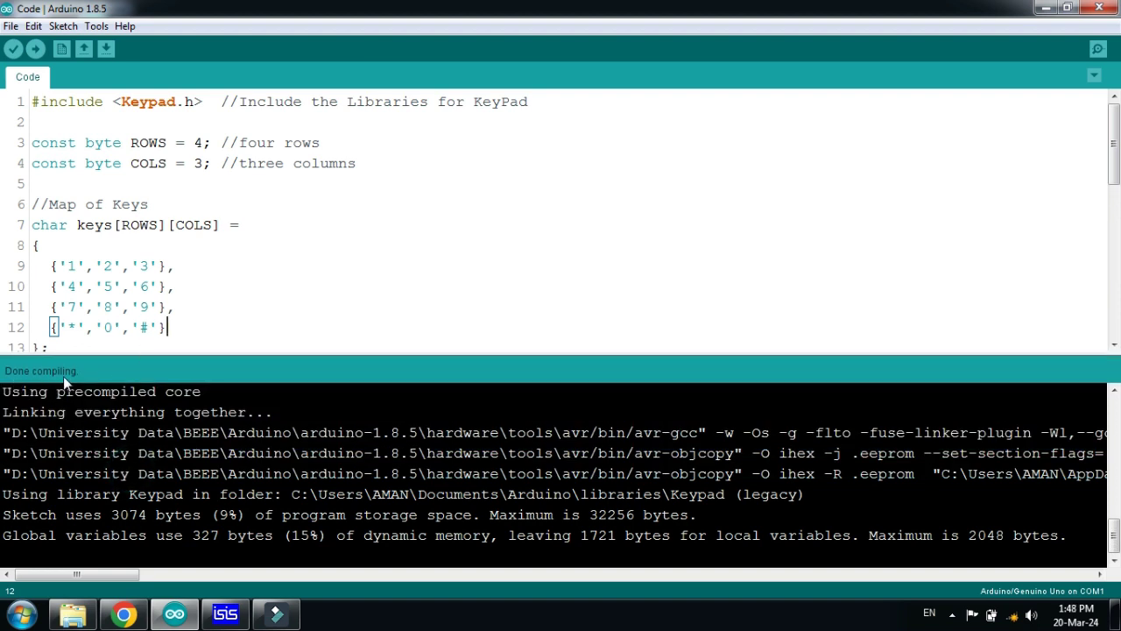
left_click_drag(128, 573, 278, 576)
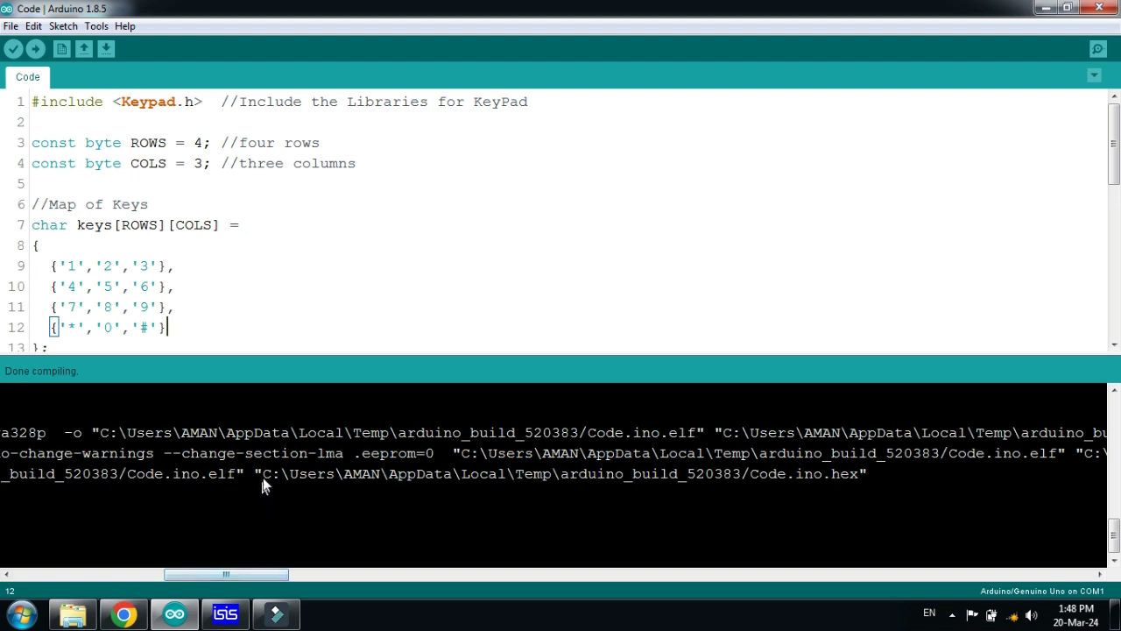
left_click_drag(292, 474, 859, 485)
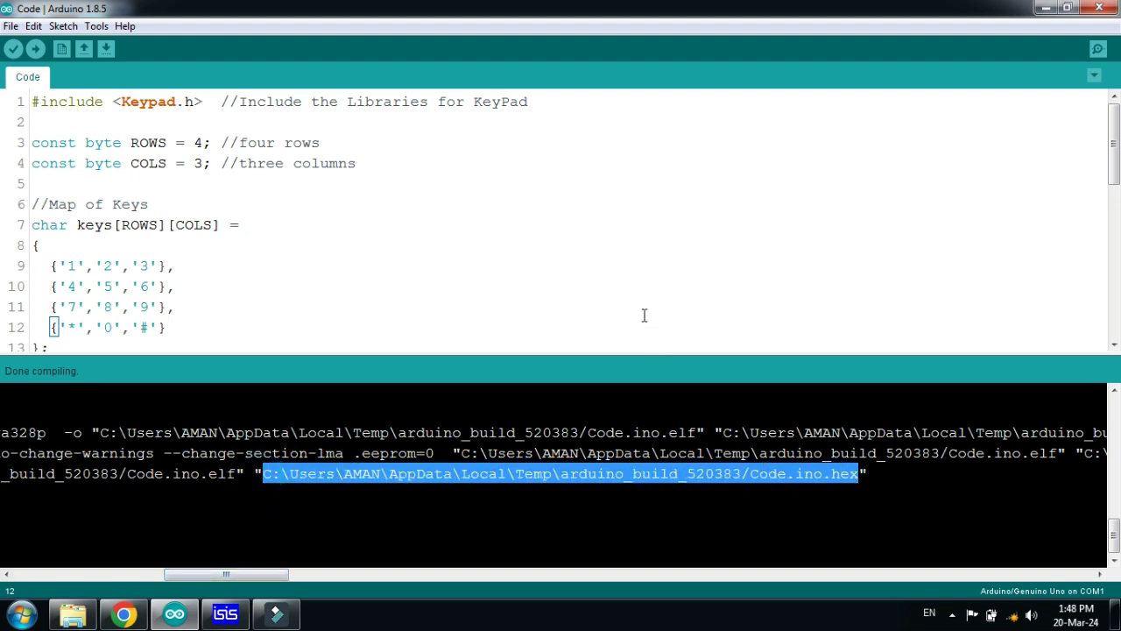
Paste the Code.ino.hex path into SIM1's Program File property and confirm
left_click(226, 613)
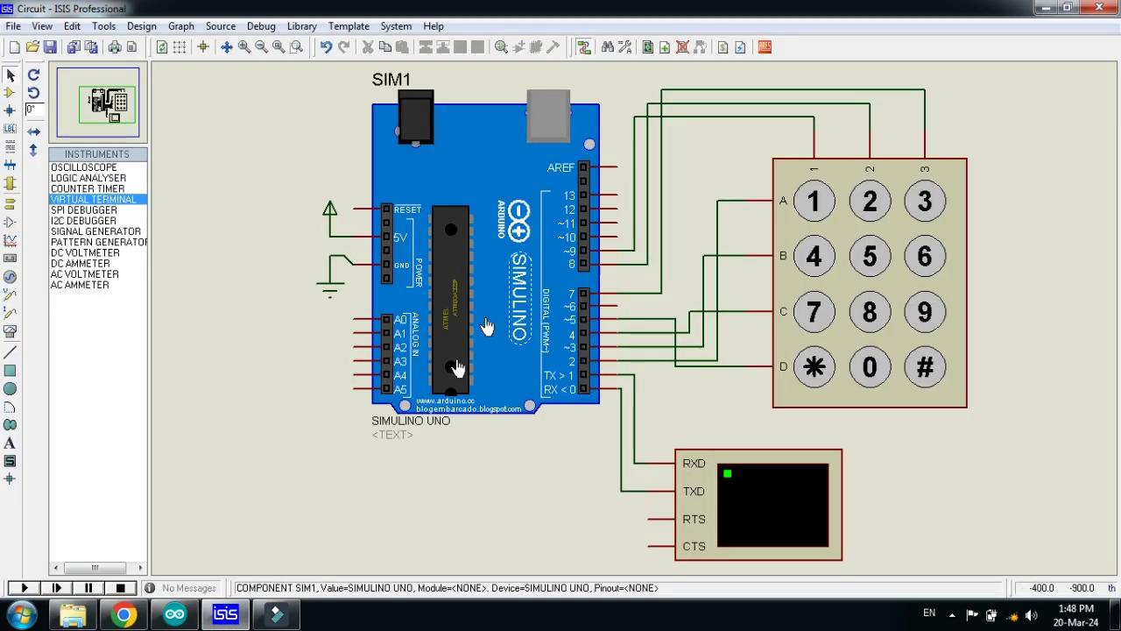
right_click(508, 160)
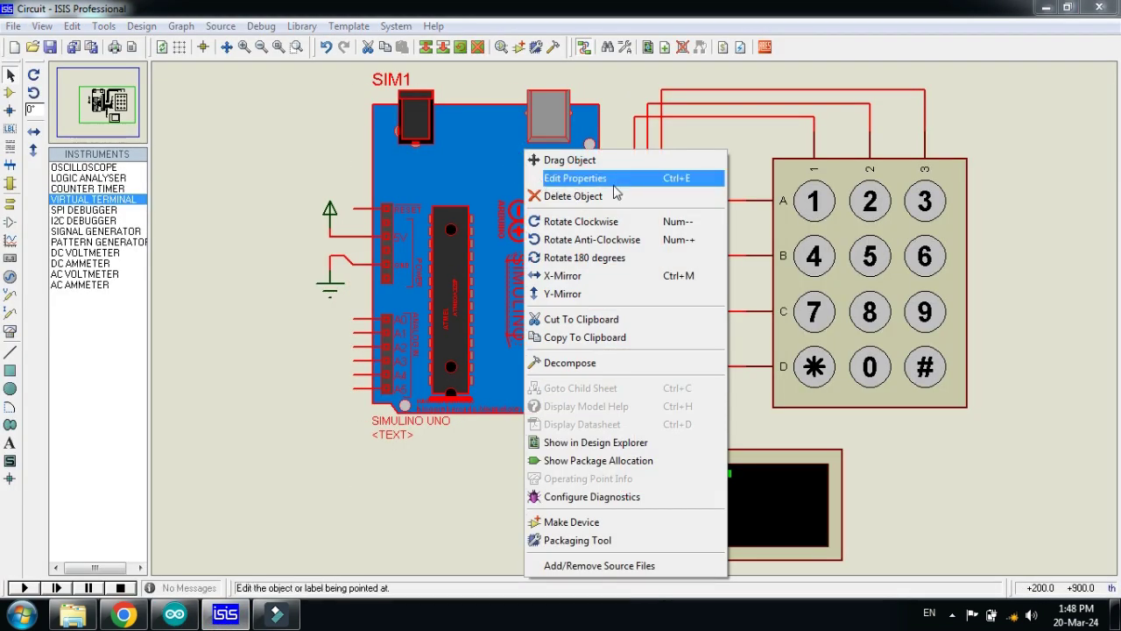
left_click(617, 178)
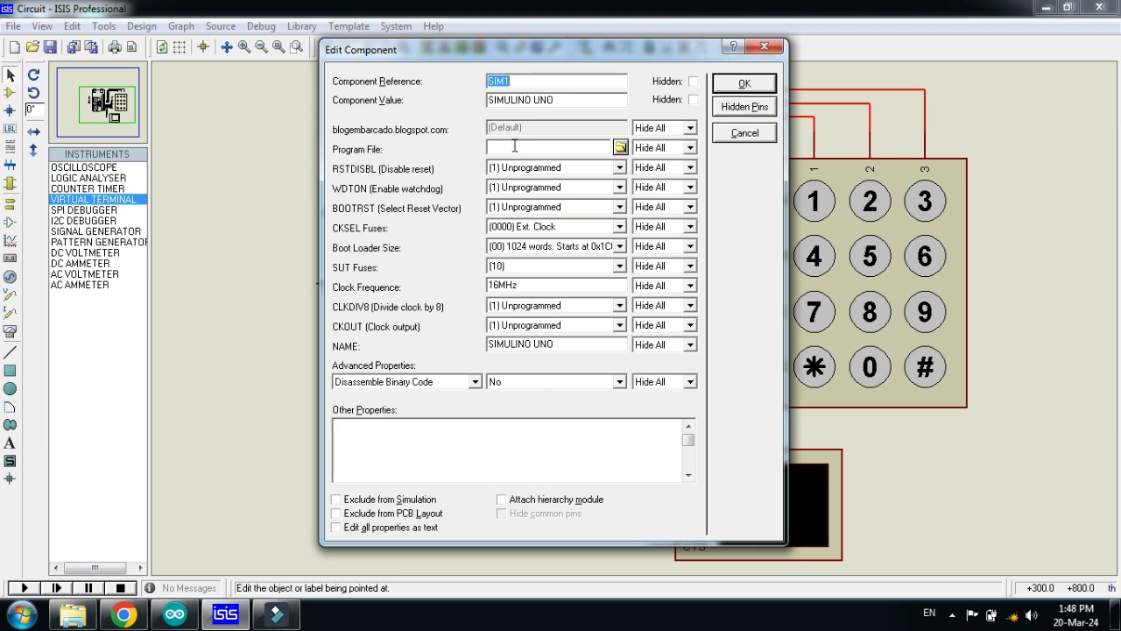
right_click(513, 147)
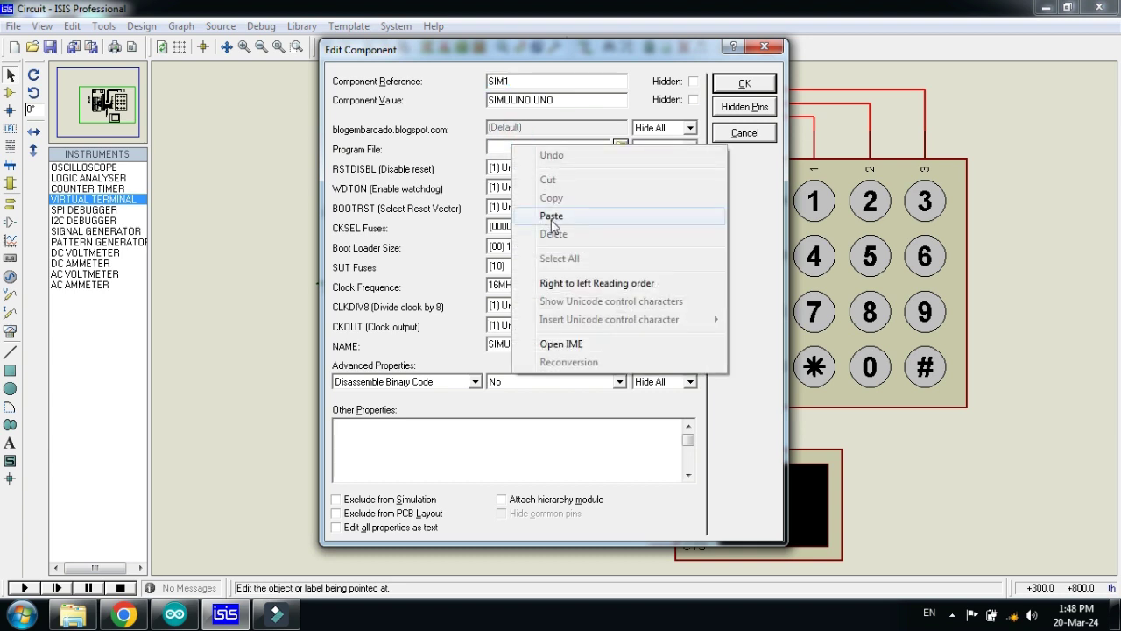
left_click(552, 216)
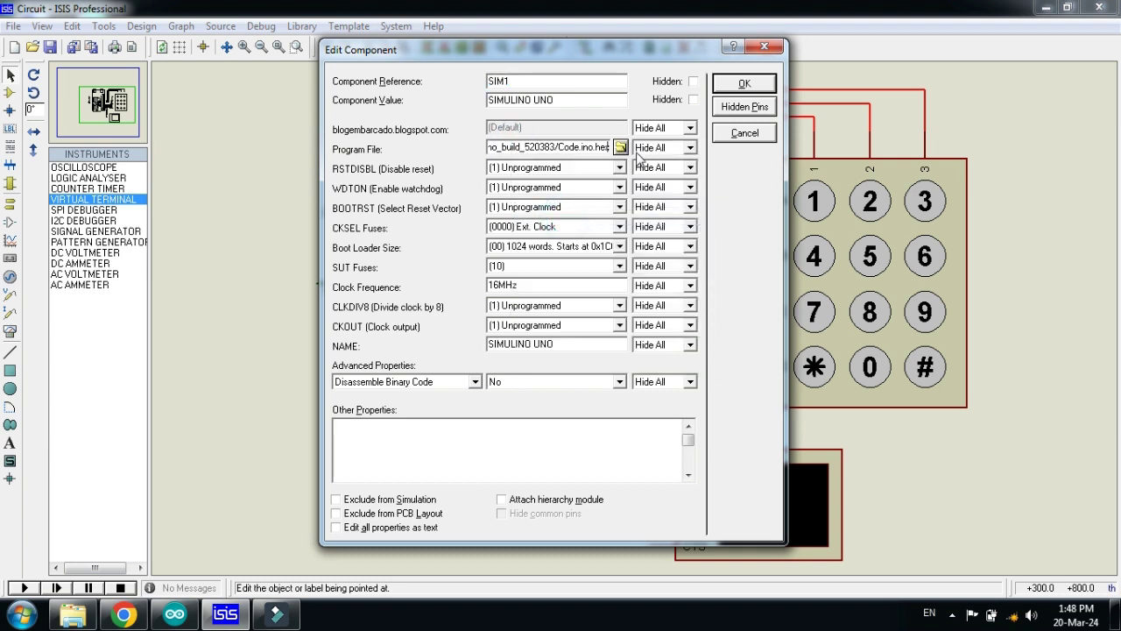
left_click(765, 81)
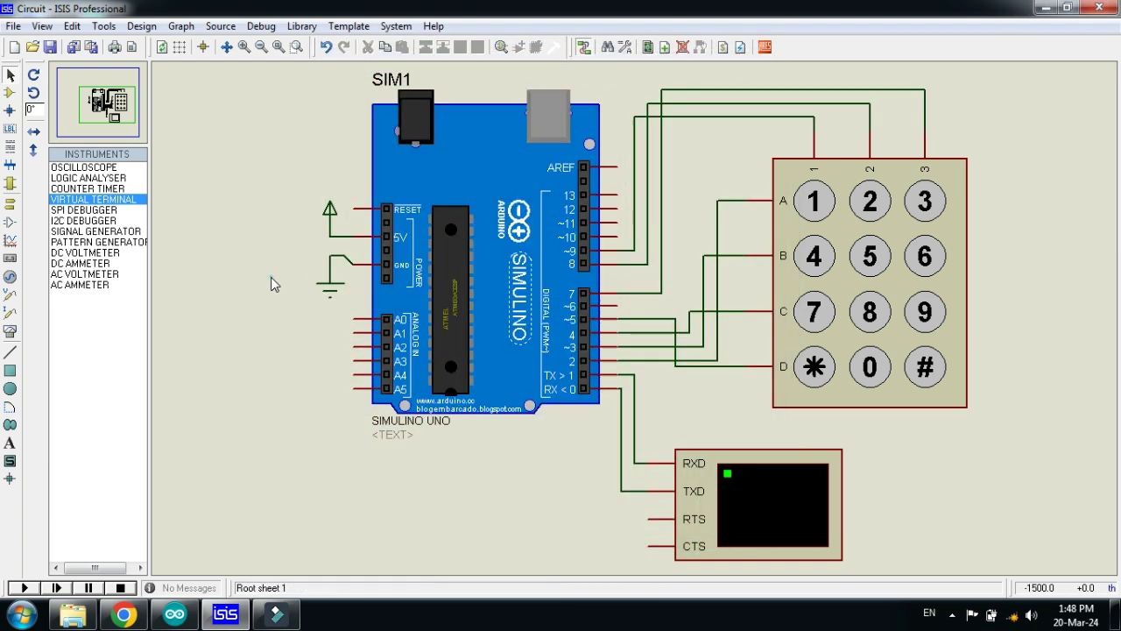
Run the simulation and press keys 1 through 9, then * and 0, in order
left_click(24, 587)
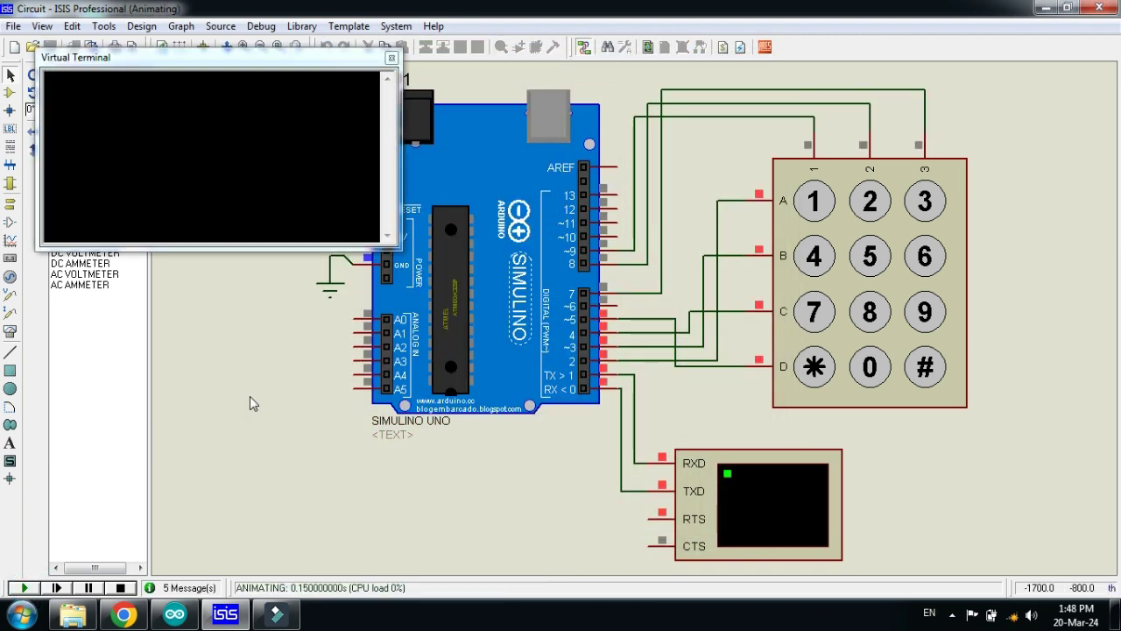
mouse_move(213, 60)
left_mouse_down()
mouse_move(263, 143)
mouse_move(319, 122)
left_mouse_up()
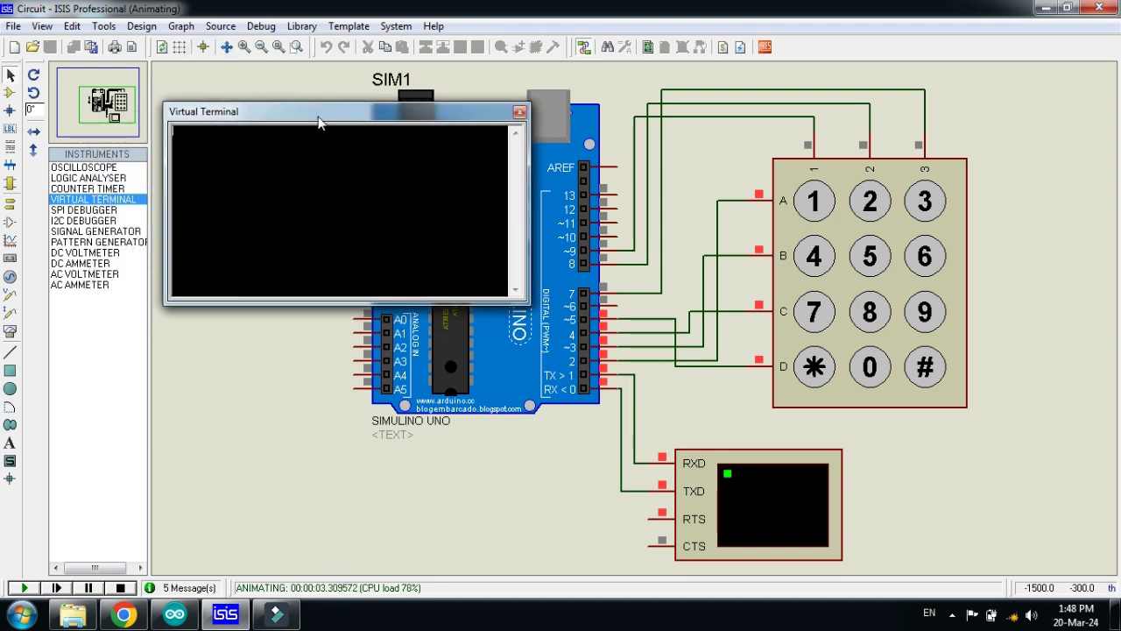
left_click(817, 212)
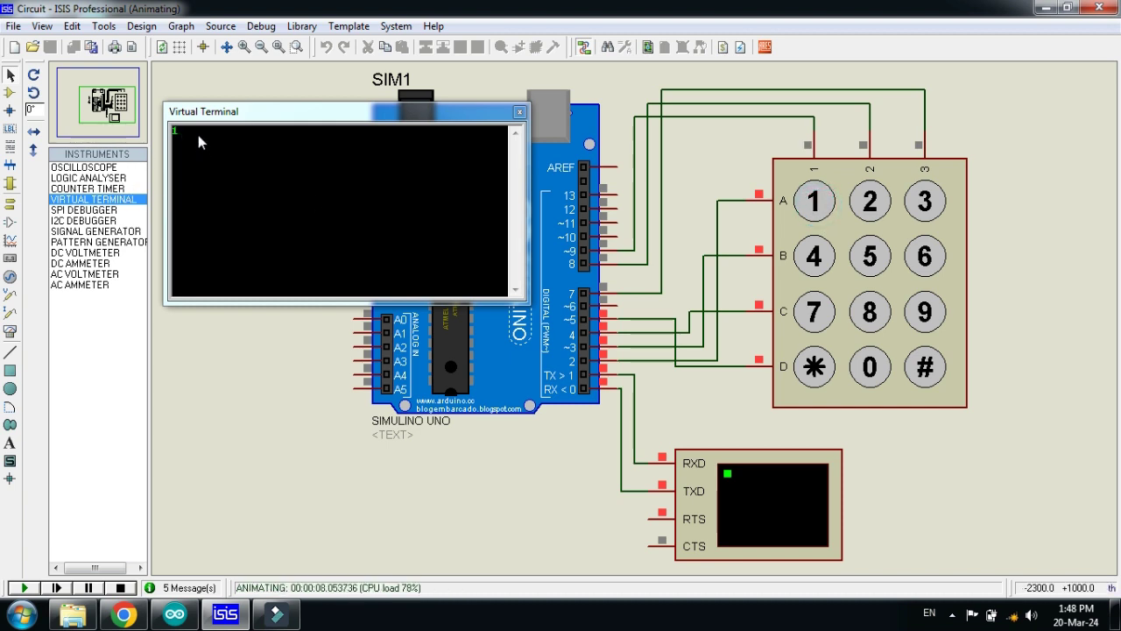
left_click(872, 215)
left_click(930, 210)
left_click(828, 278)
left_click(874, 271)
left_click(926, 268)
left_click(814, 310)
left_click(868, 312)
left_click(923, 313)
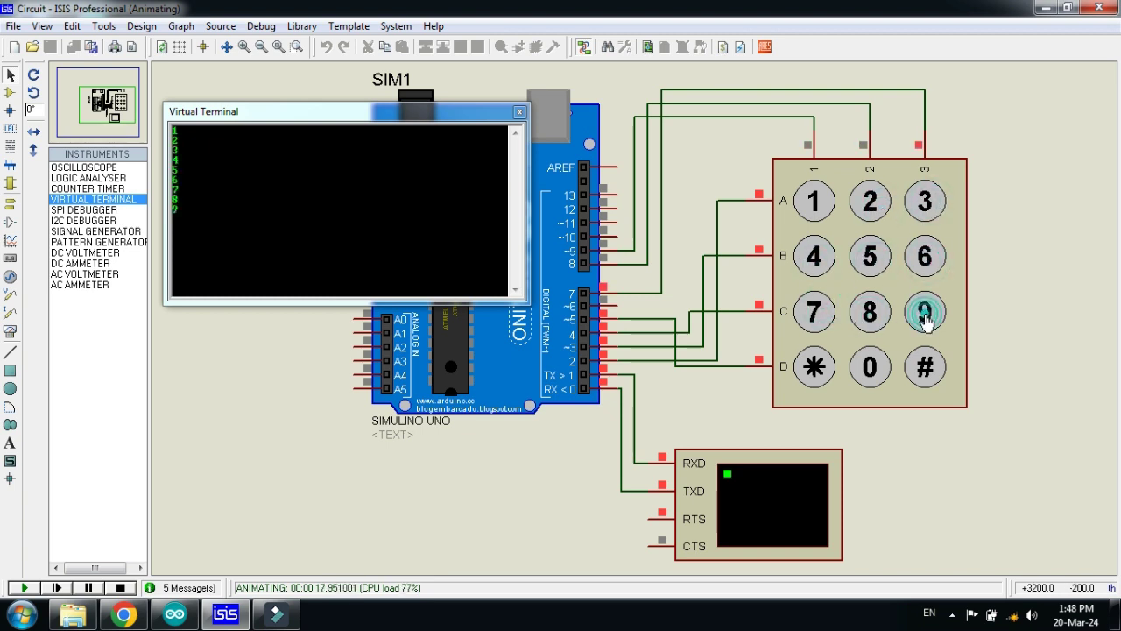
left_click(816, 372)
left_click(870, 372)
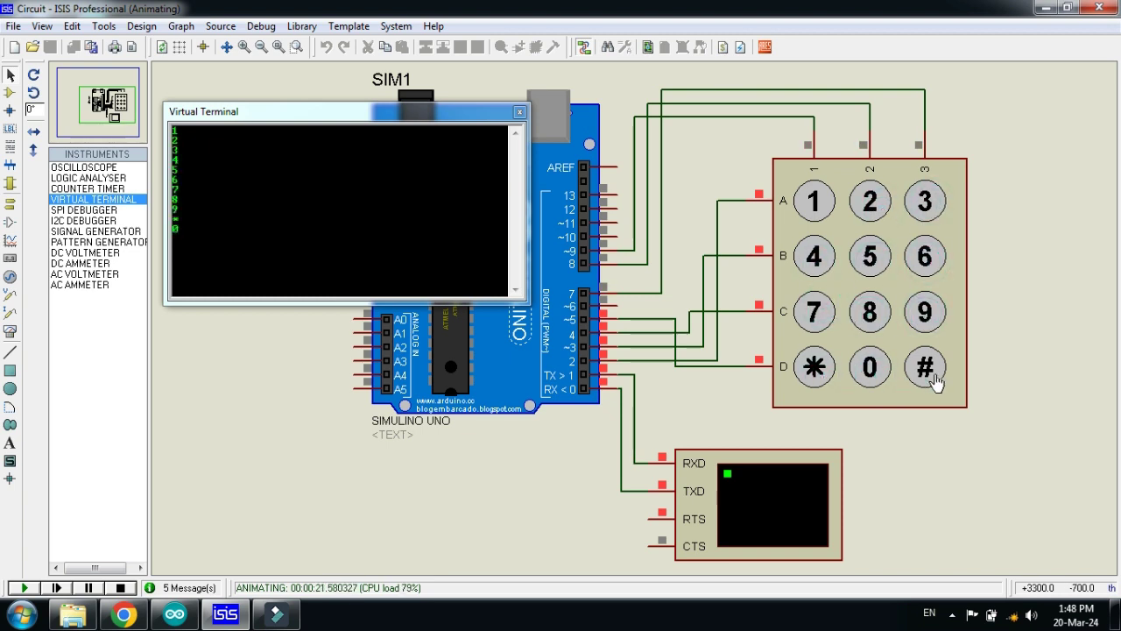
Press keys 5, 8, 7, 4, 6, 9, 0, *, *, #, # and watch the terminal
left_click(870, 255)
left_click(870, 313)
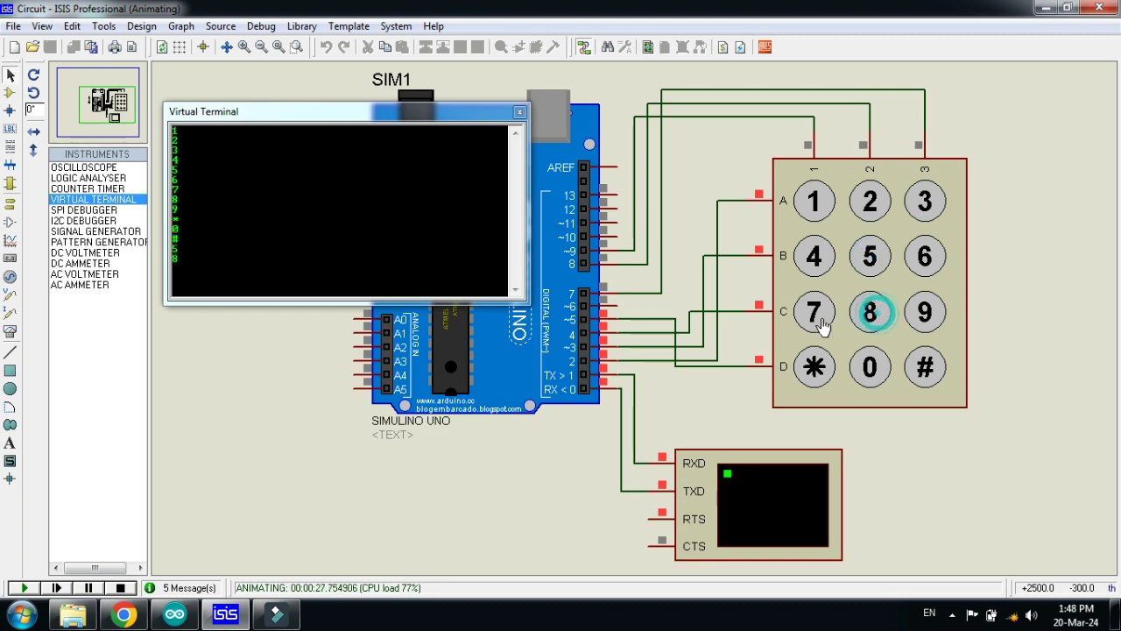
left_click(813, 311)
left_click(814, 253)
left_click(926, 259)
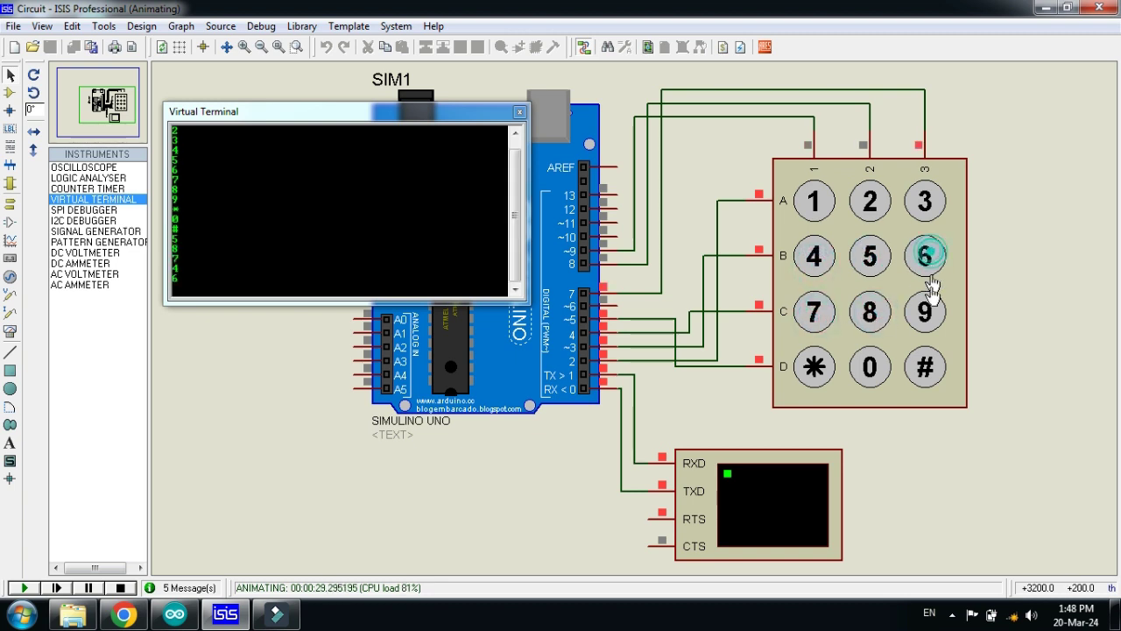
left_click(927, 313)
left_click(870, 367)
left_click(824, 369)
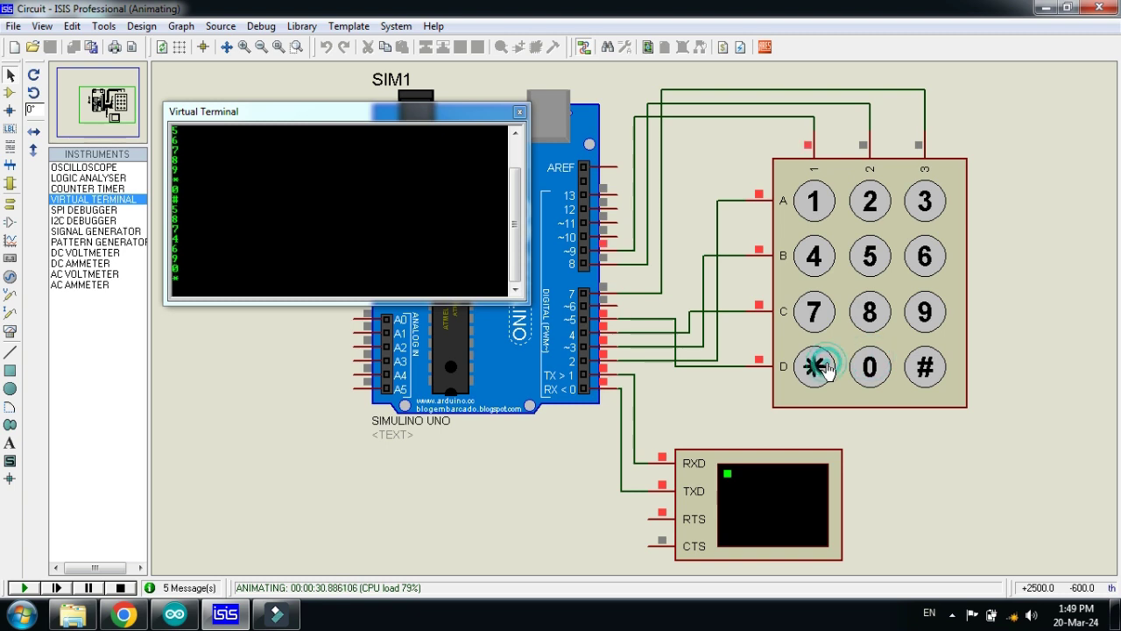
left_click(824, 369)
left_click(928, 372)
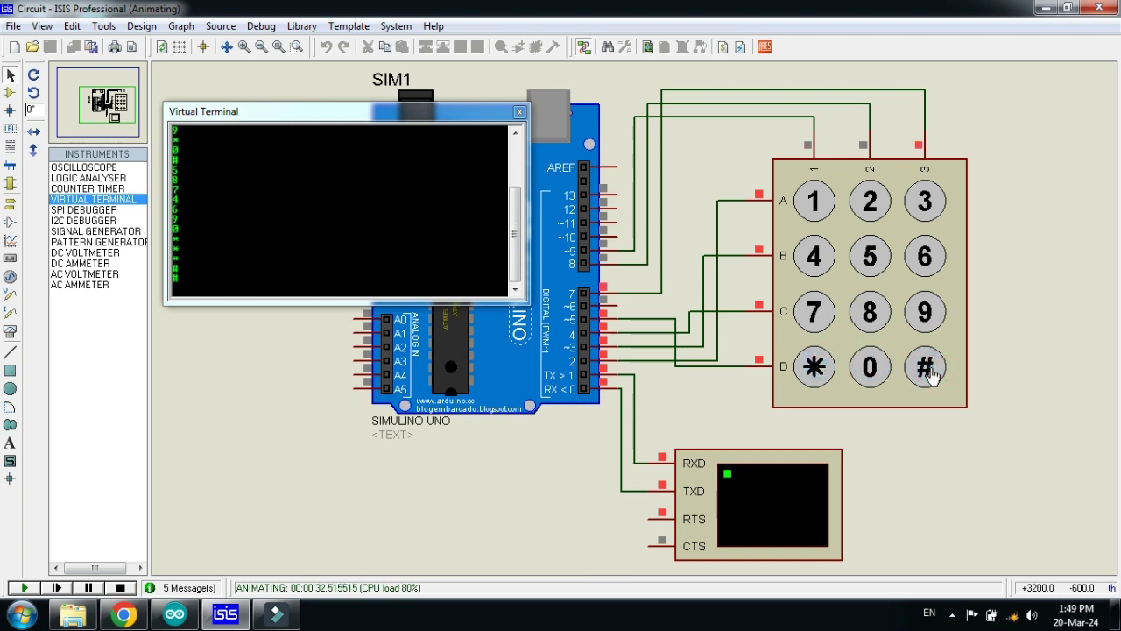
left_click(927, 368)
Press keys 3, 2, 1, 5, 4, 8, 7, 9, 6, 3, 2, 1, 7, *, 8
left_click(929, 203)
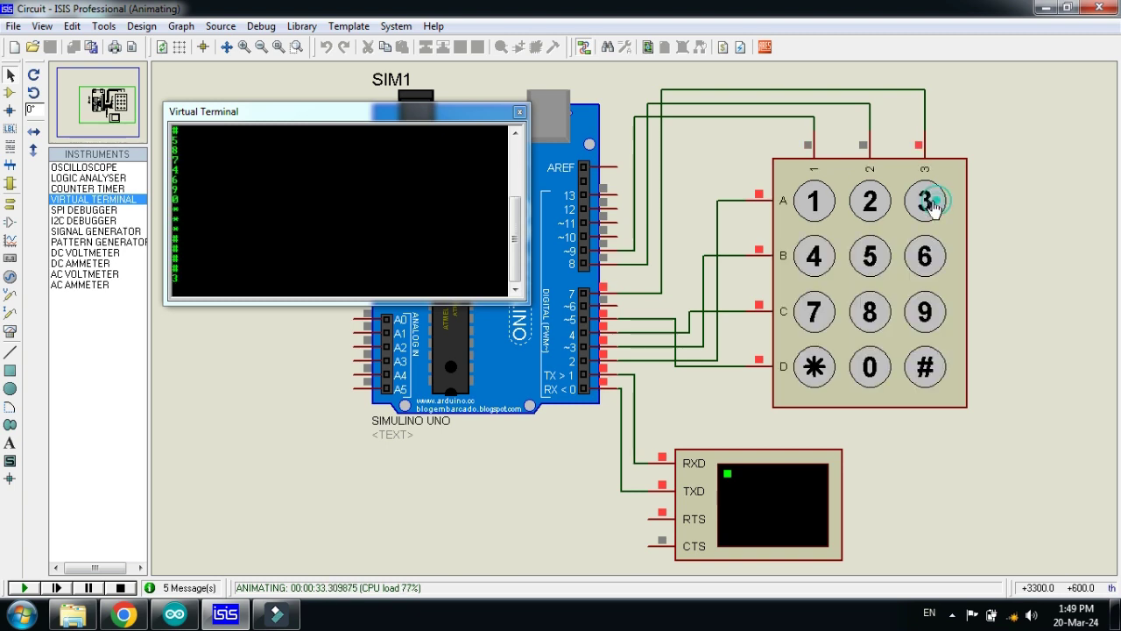
left_click(868, 200)
left_click(814, 201)
left_click(868, 257)
left_click(819, 254)
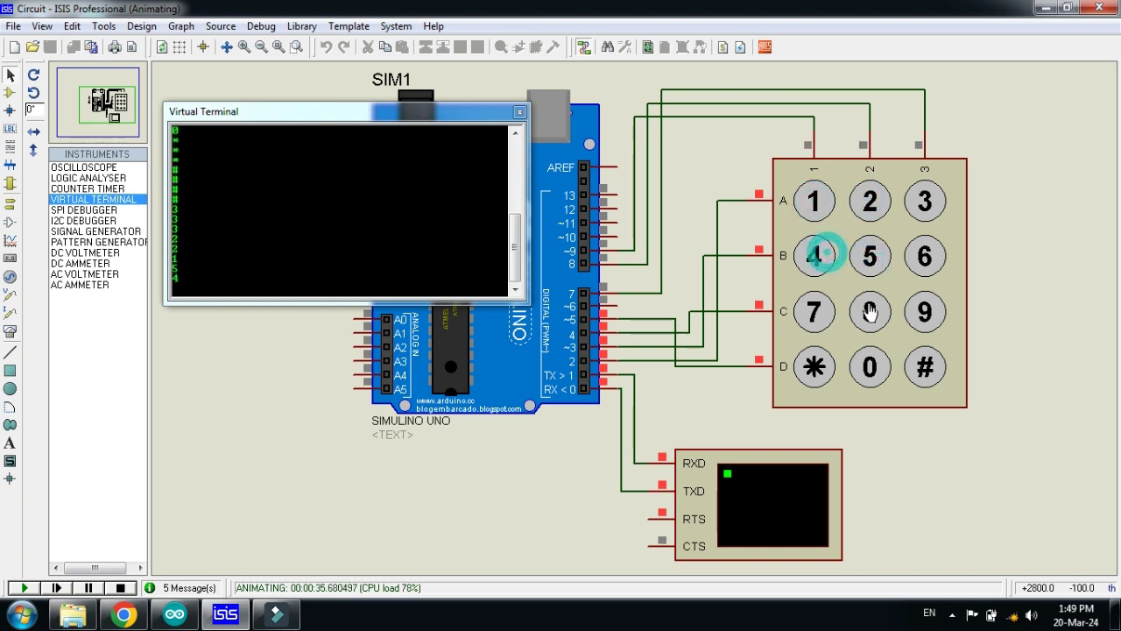
left_click(870, 309)
left_click(815, 312)
left_click(927, 312)
left_click(930, 256)
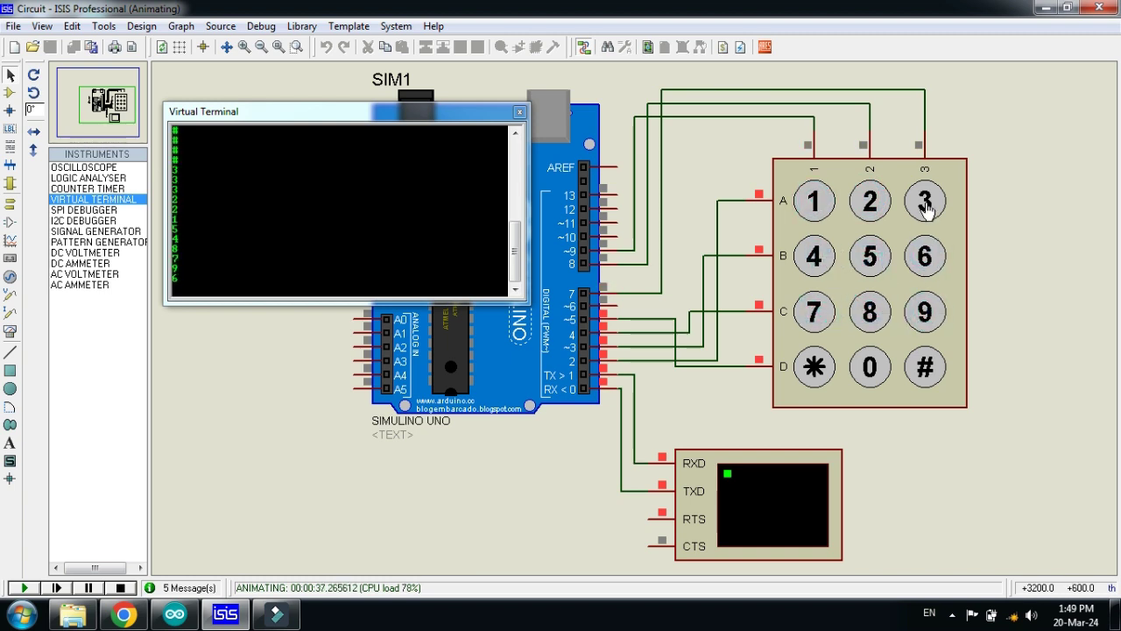
left_click(928, 201)
left_click(868, 210)
left_click(815, 202)
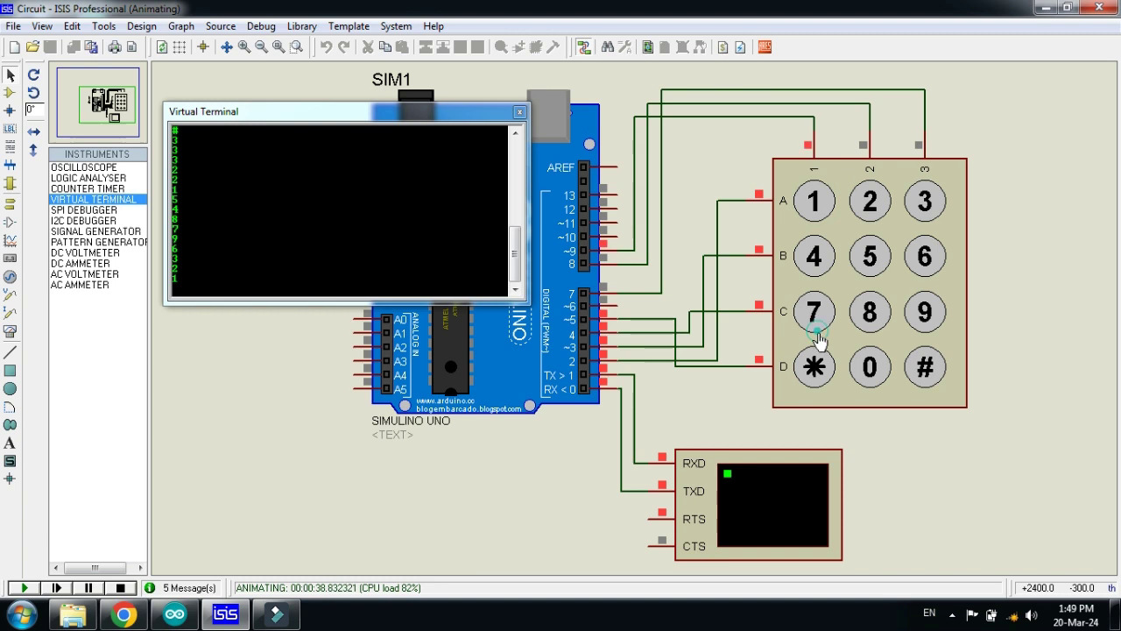
left_click(816, 324)
left_click(815, 364)
left_click(886, 315)
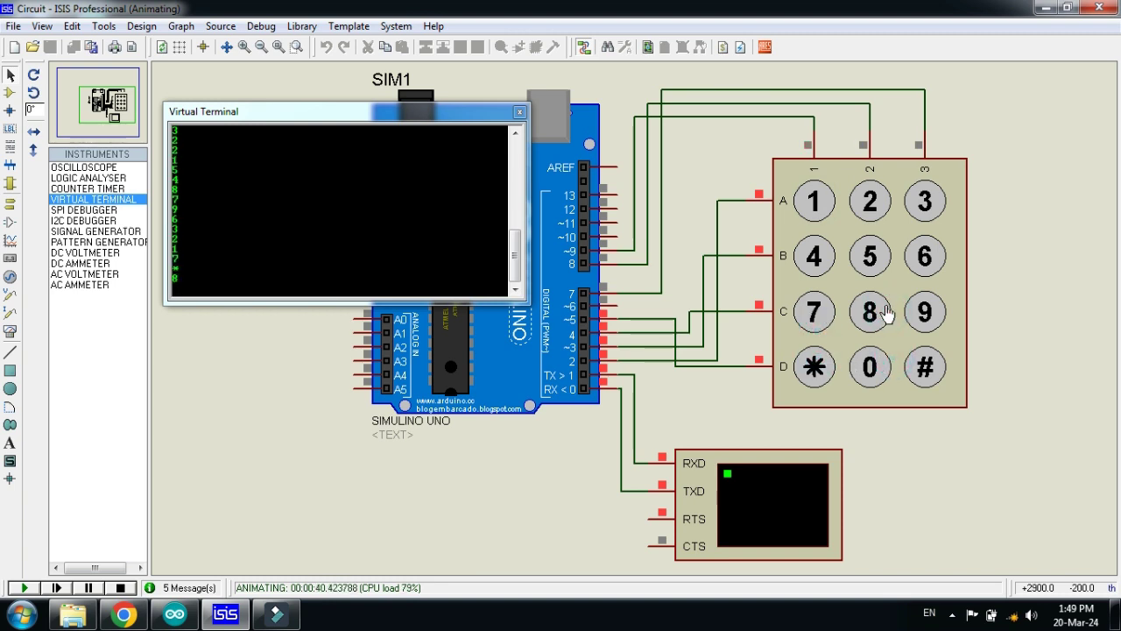